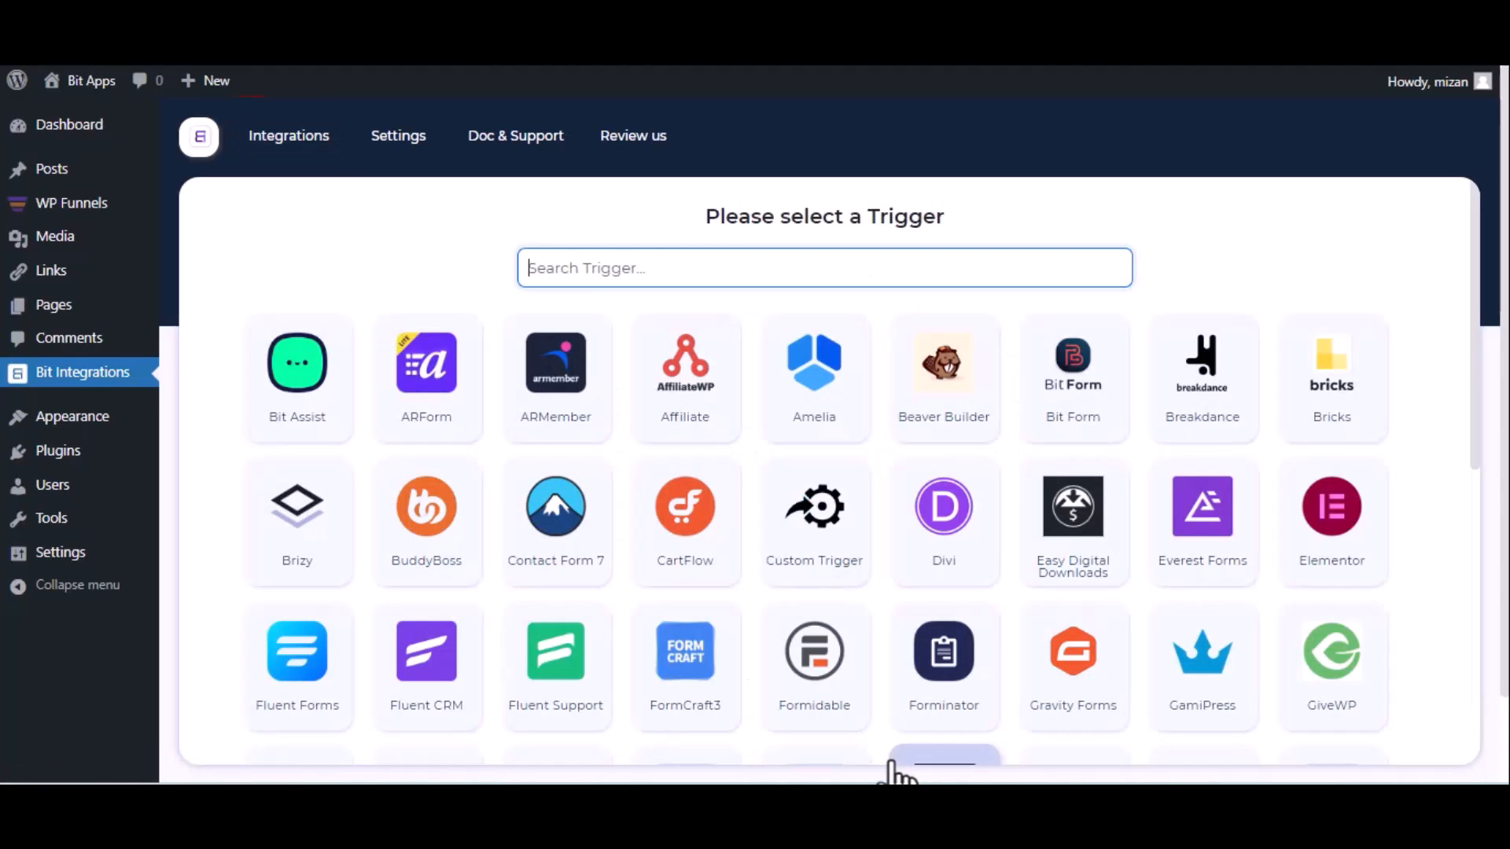
Choose WPFunnels as the integration trigger, copy its webhook URL and start fetching the test response.
type("wp")
left_click(1061, 429)
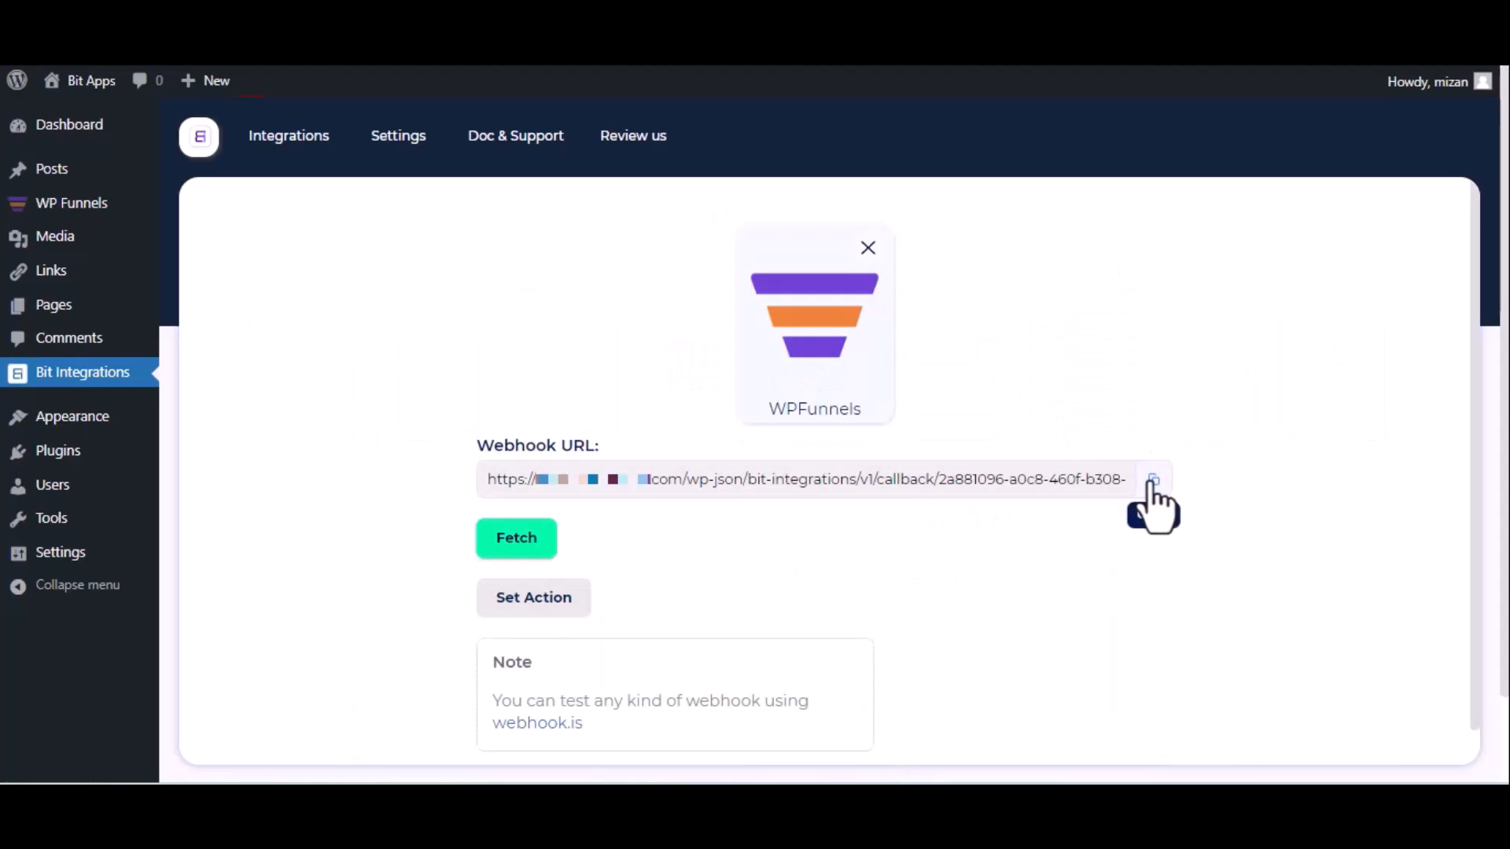
left_click(1154, 480)
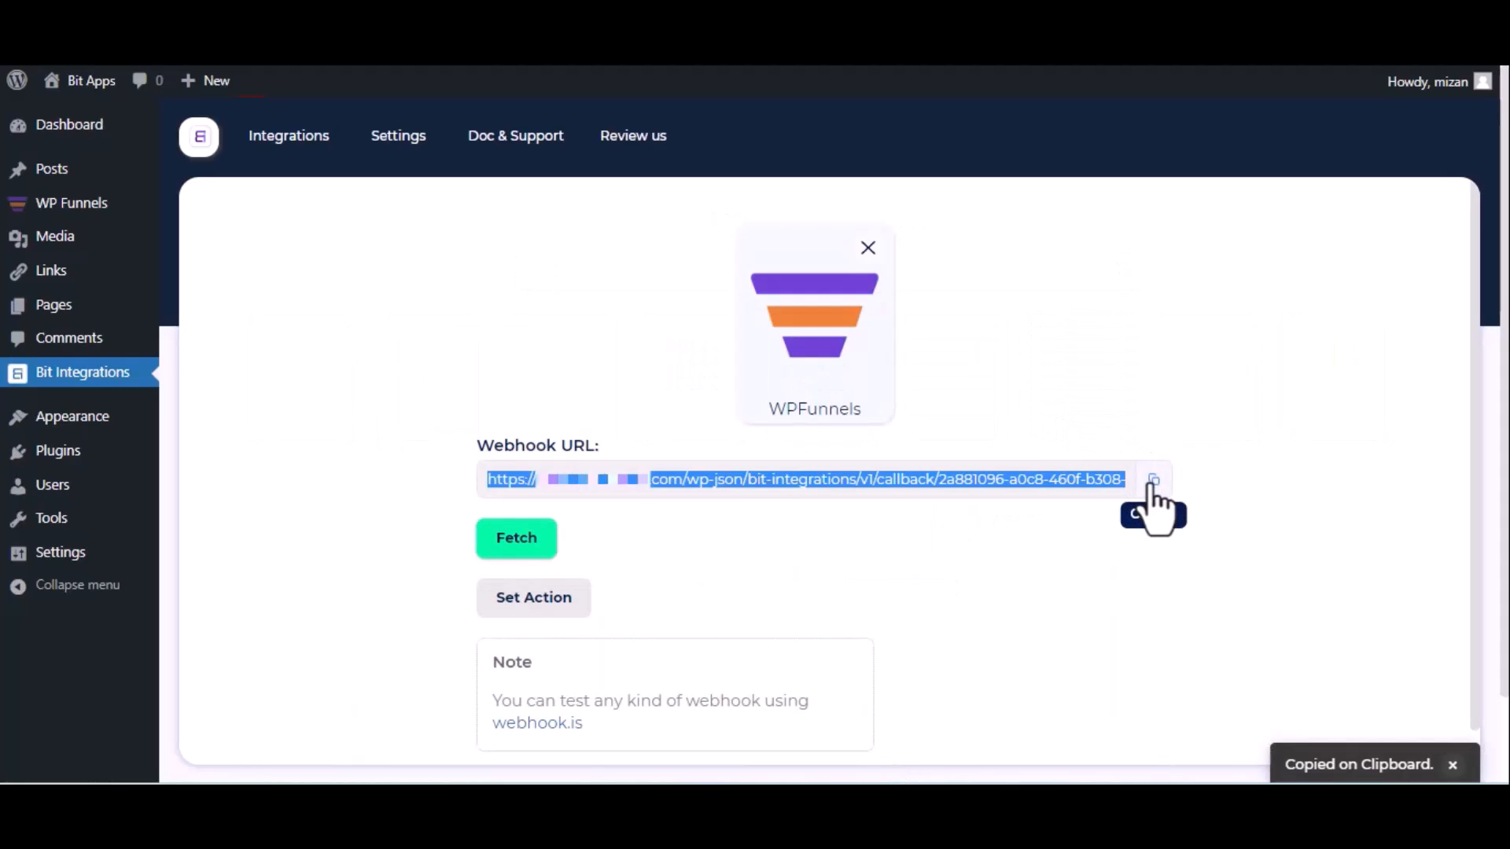
left_click(498, 552)
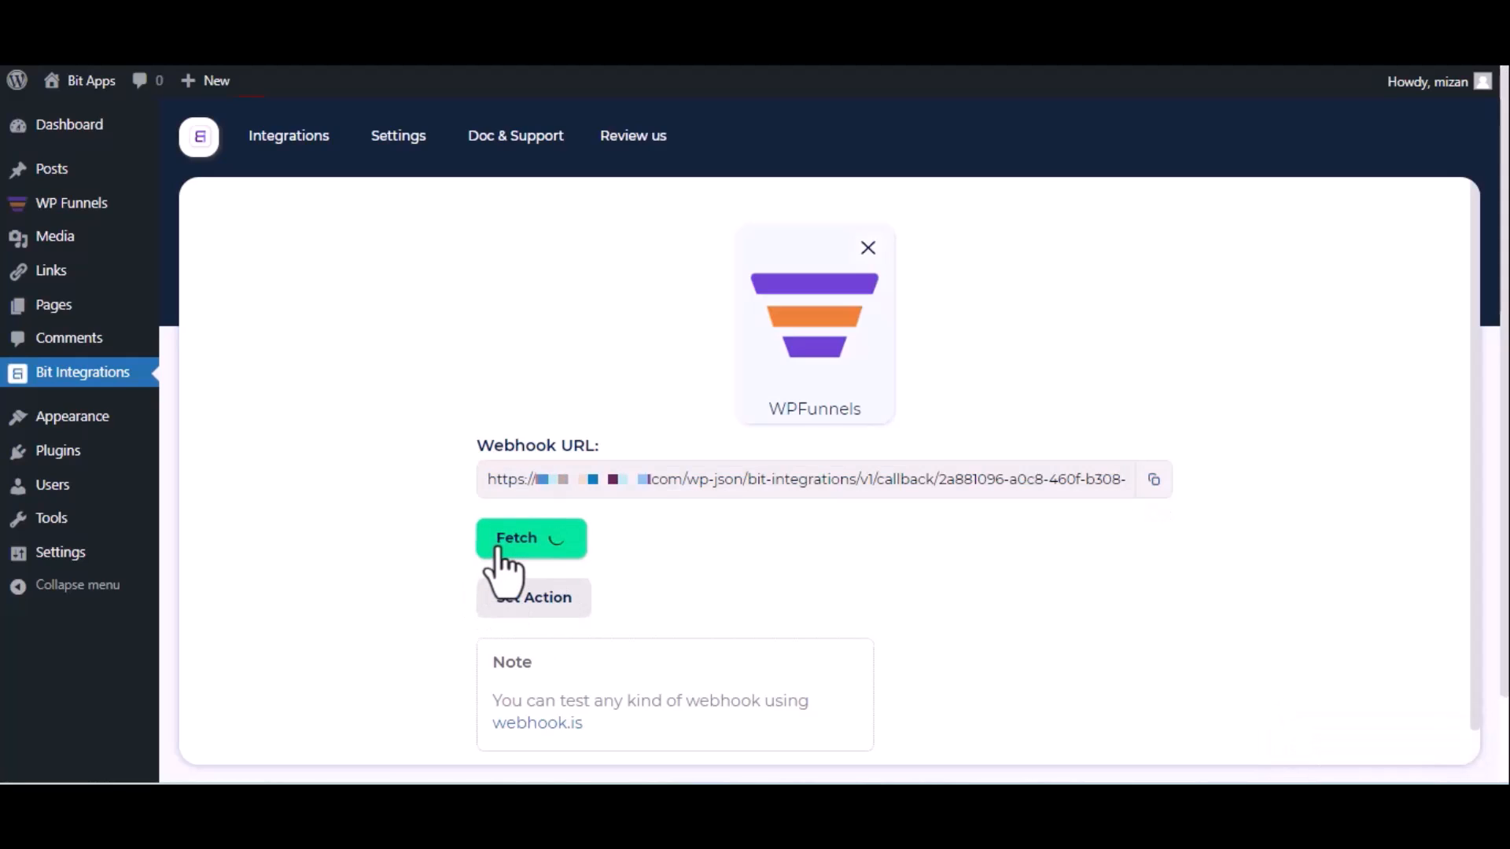
Switch to WP Funnels, edit the eBook Elementor funnel and start adding a webhook to it.
key("ctrl+Tab")
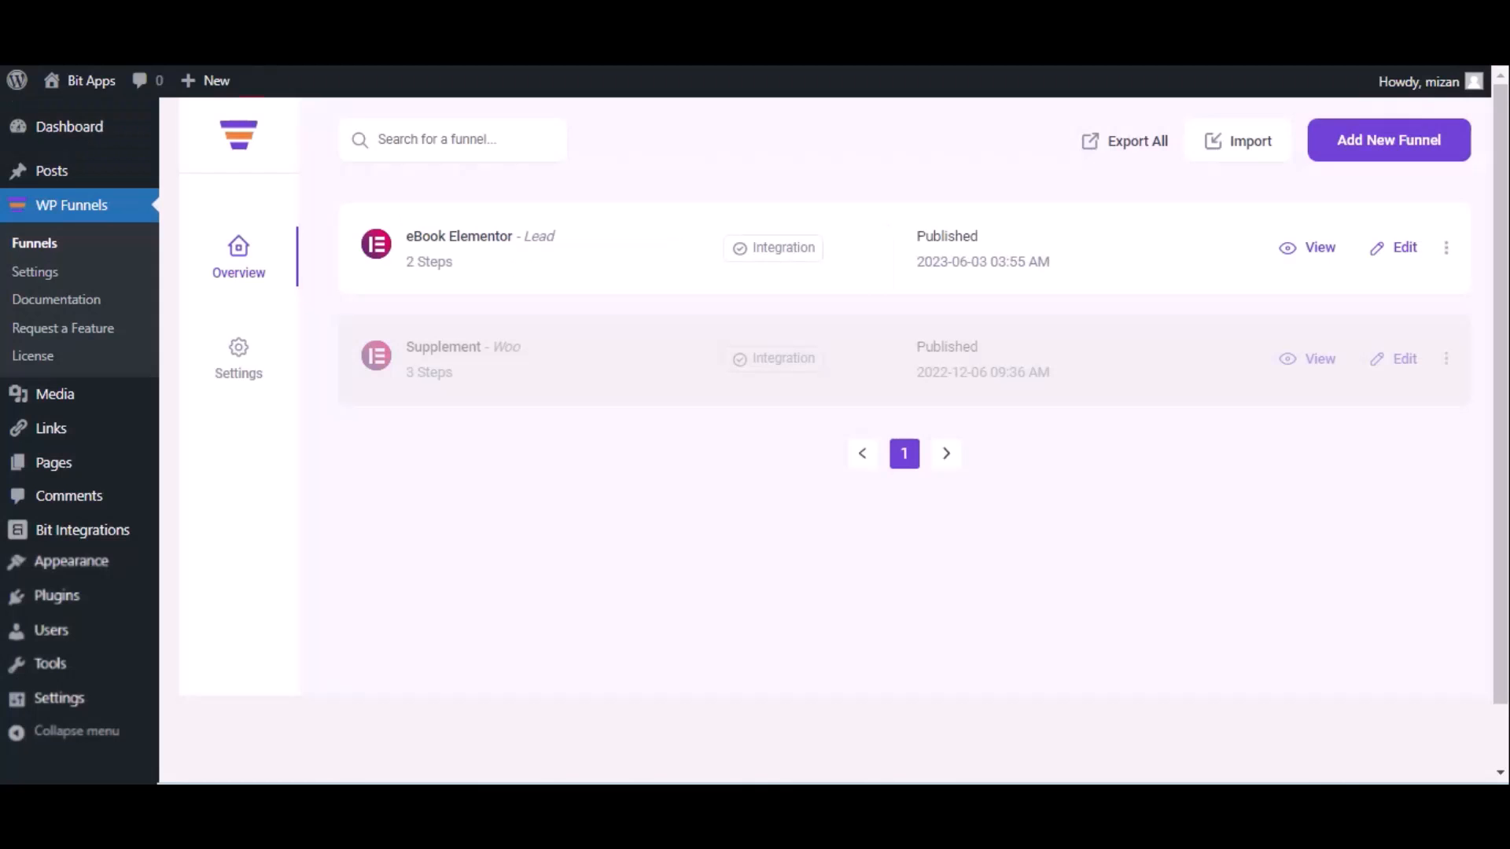
left_click(1404, 248)
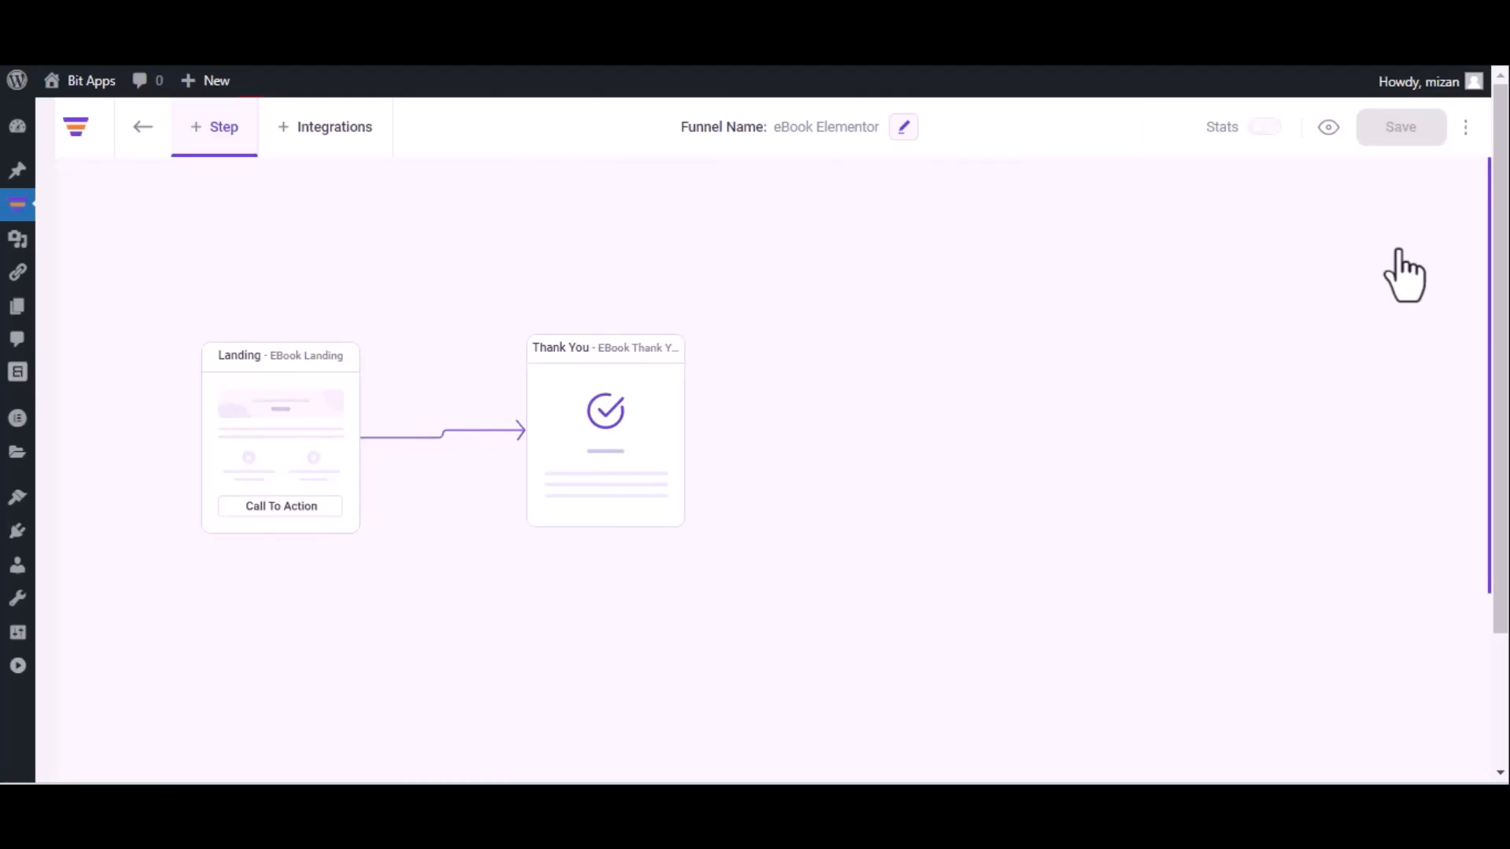
left_click(1465, 129)
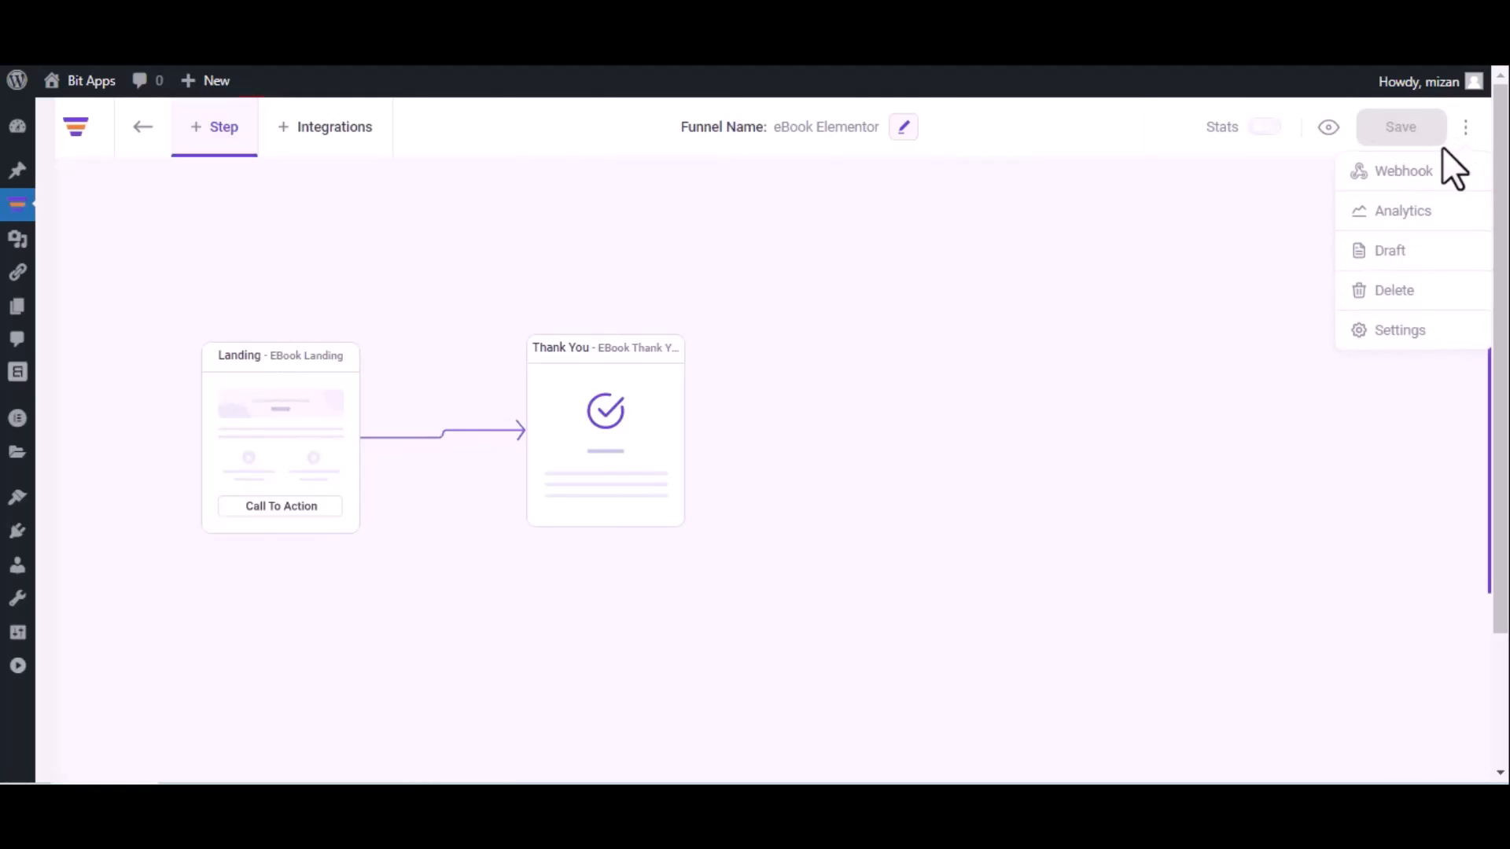
left_click(1440, 189)
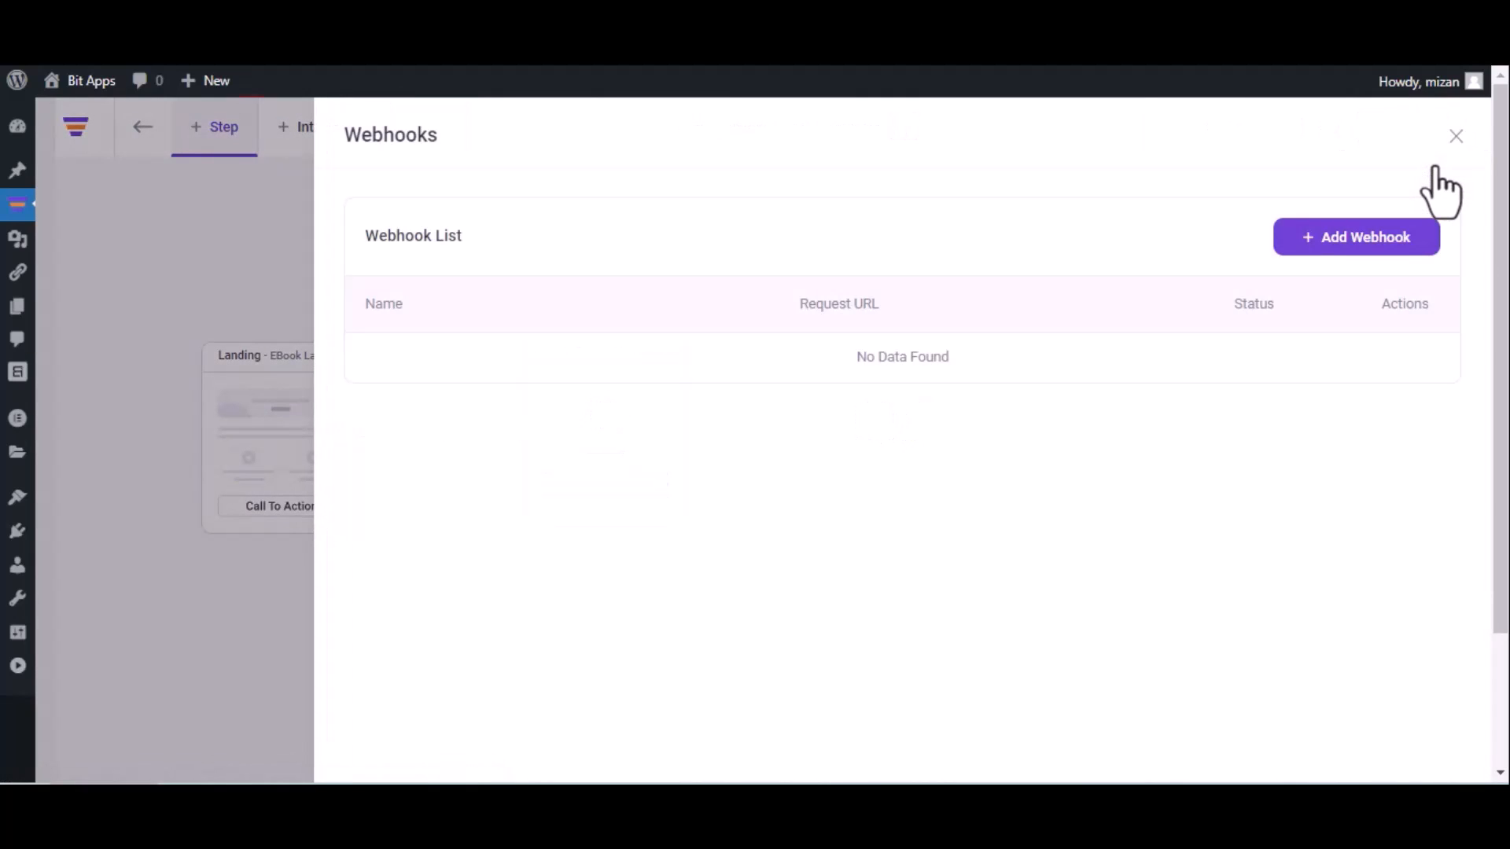
left_click(1343, 240)
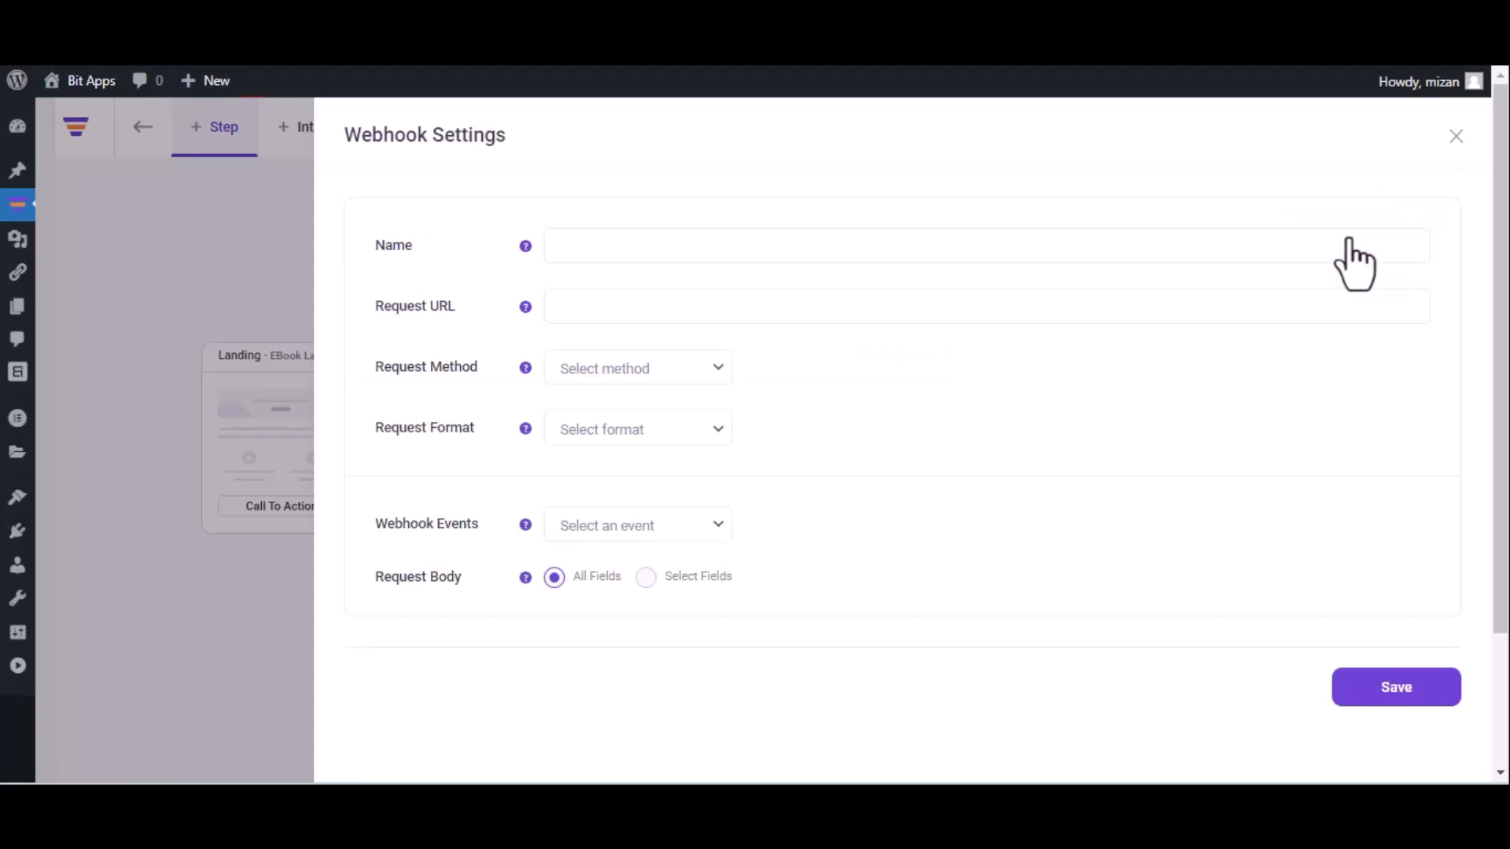
Name the webhook "Bit Integrations" and paste the copied webhook URL as its request URL.
left_click(982, 256)
type("Bit Integrations")
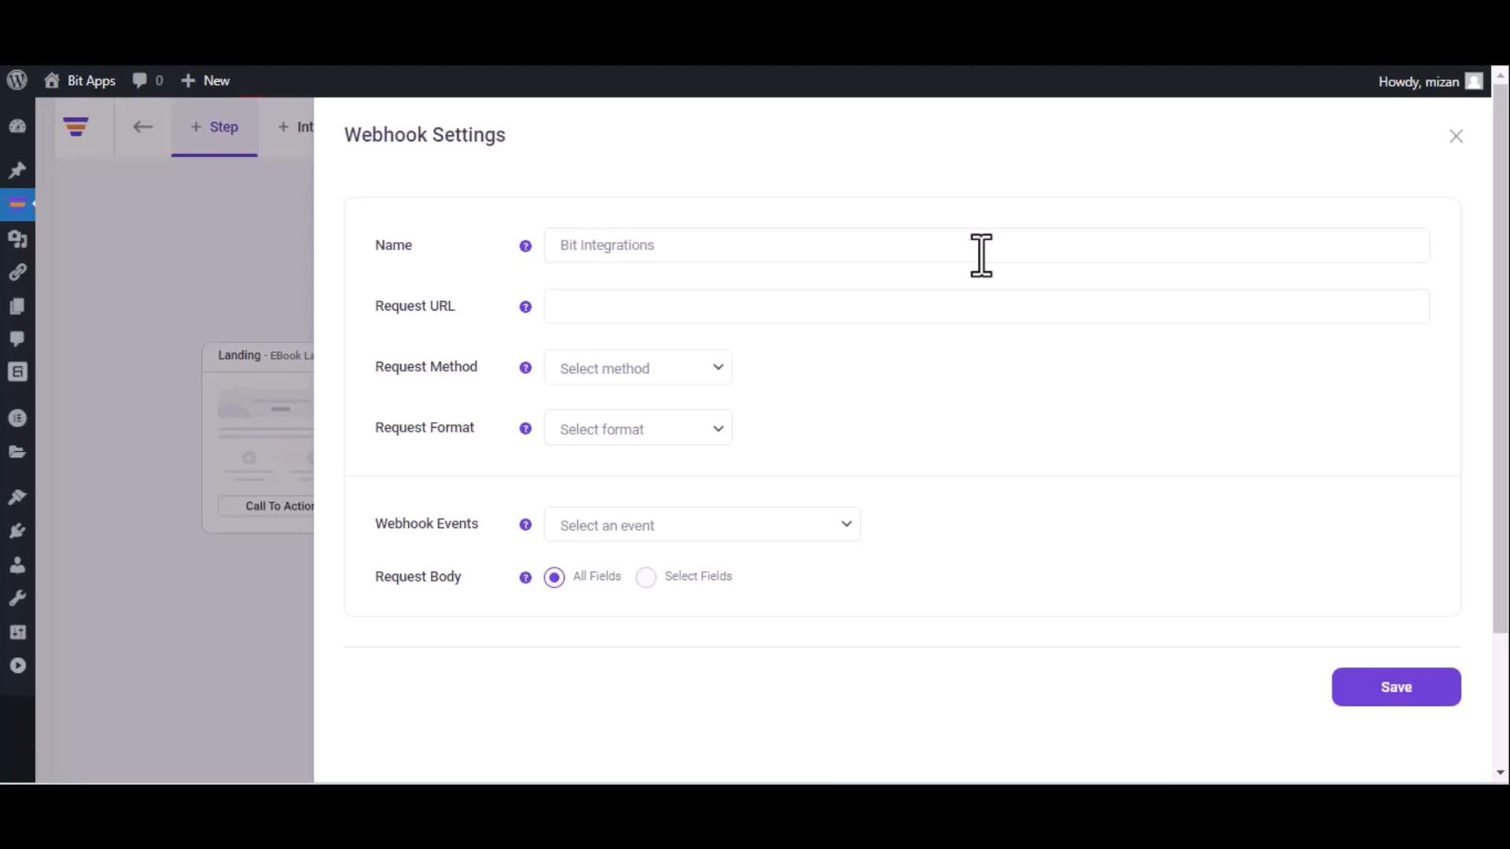
left_click(751, 305)
key("ctrl+v")
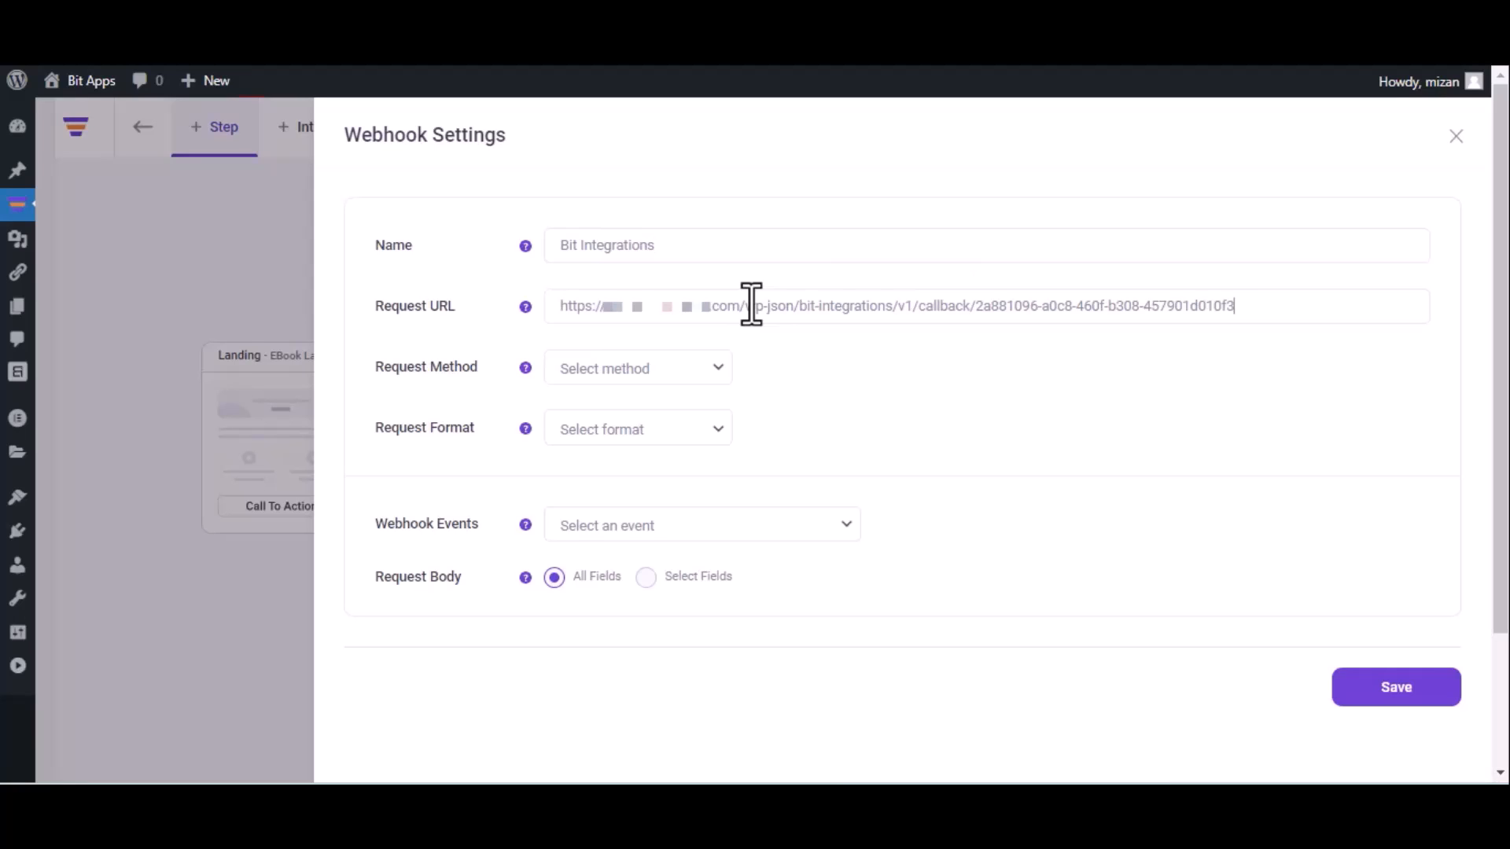
Set the webhook to POST, JSON and the event "After Optin Form Submitted (eBook Landing)", and save it.
left_click(649, 380)
left_click(635, 415)
left_click(636, 421)
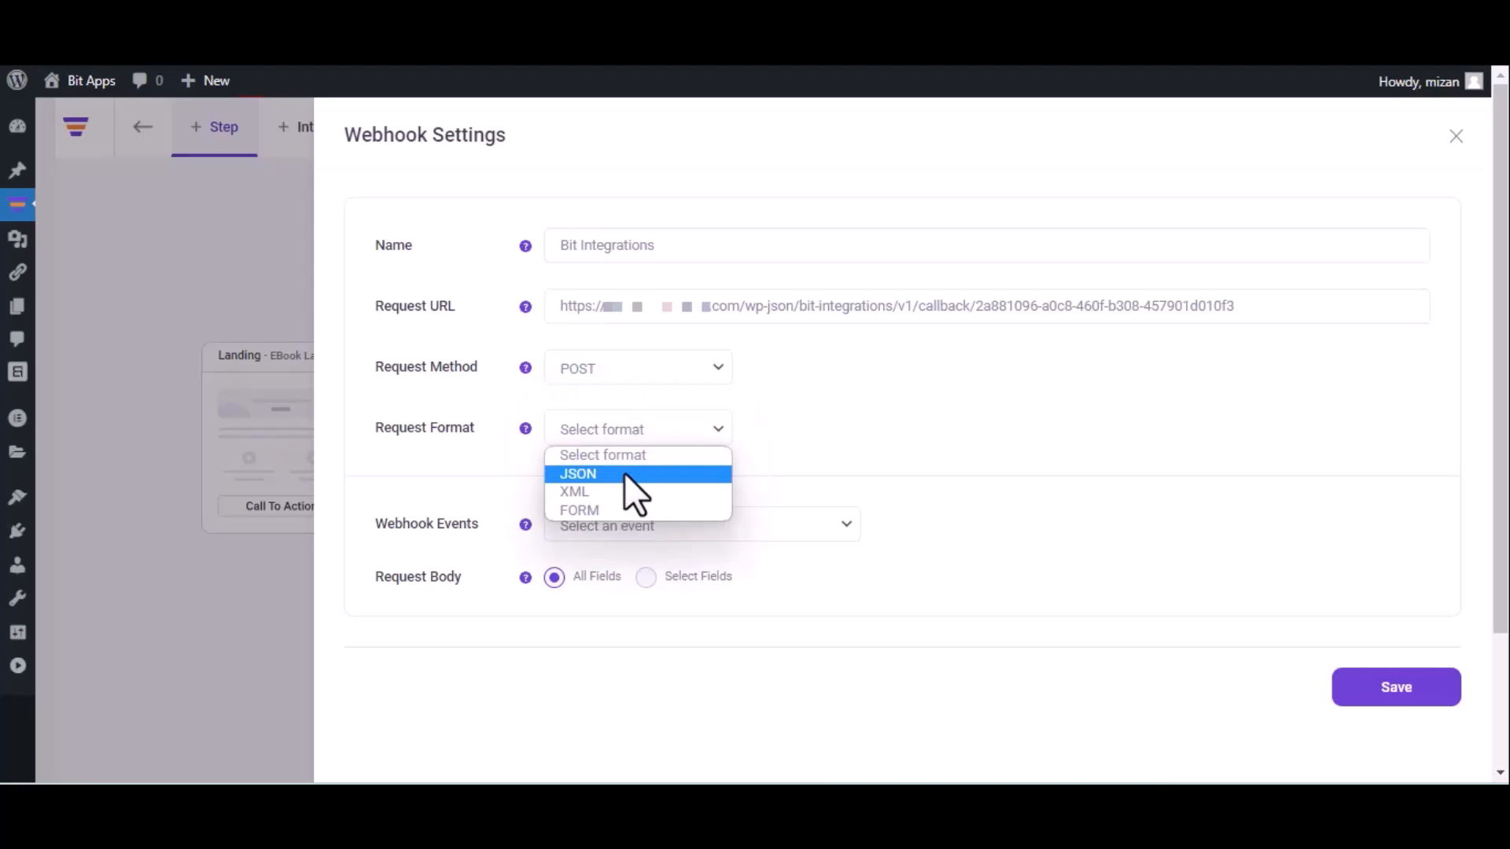
left_click(625, 473)
left_click(661, 525)
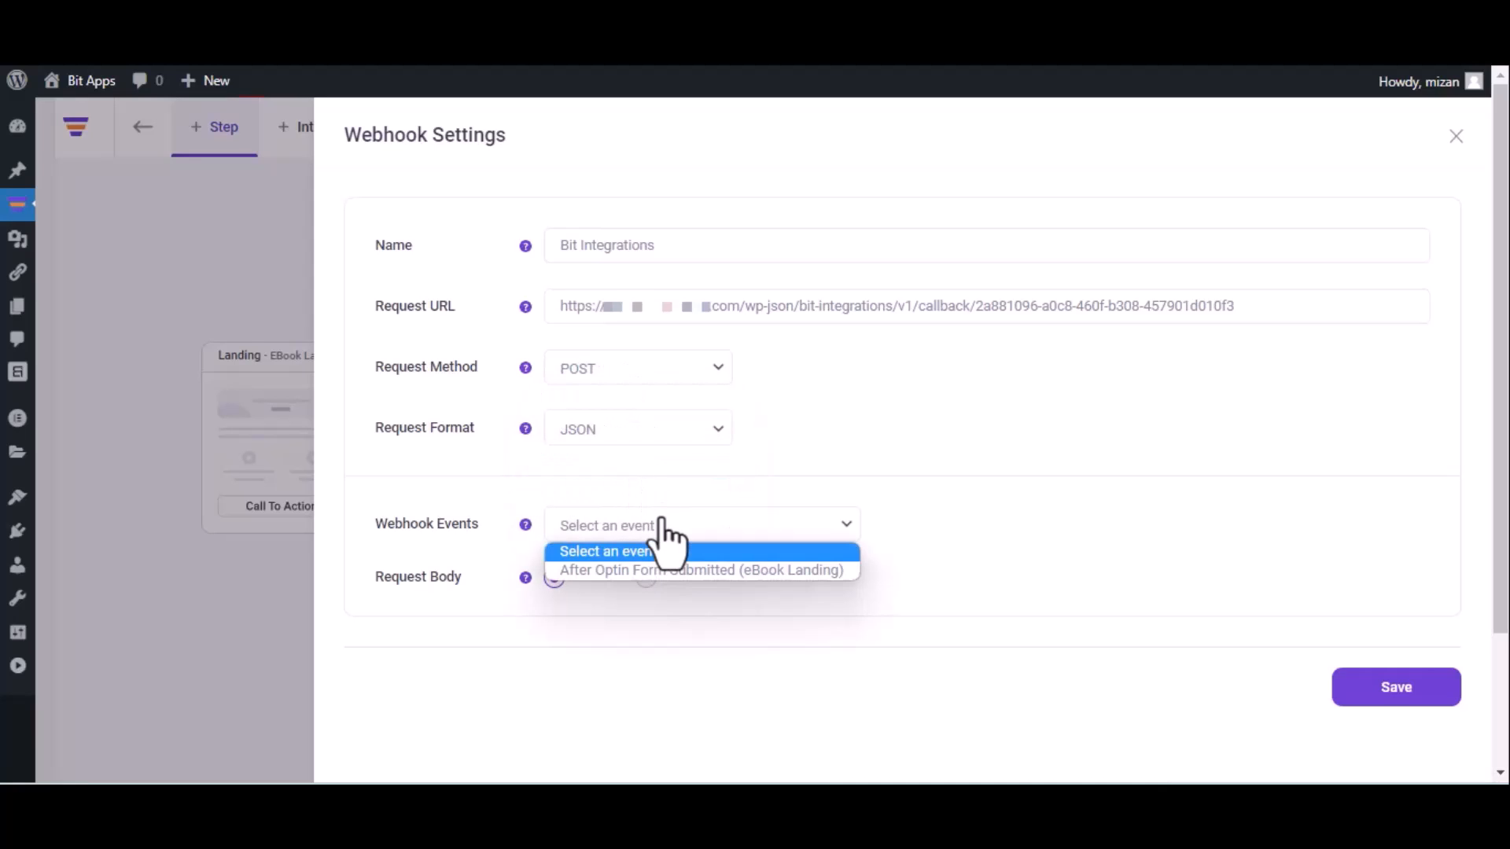
left_click(660, 574)
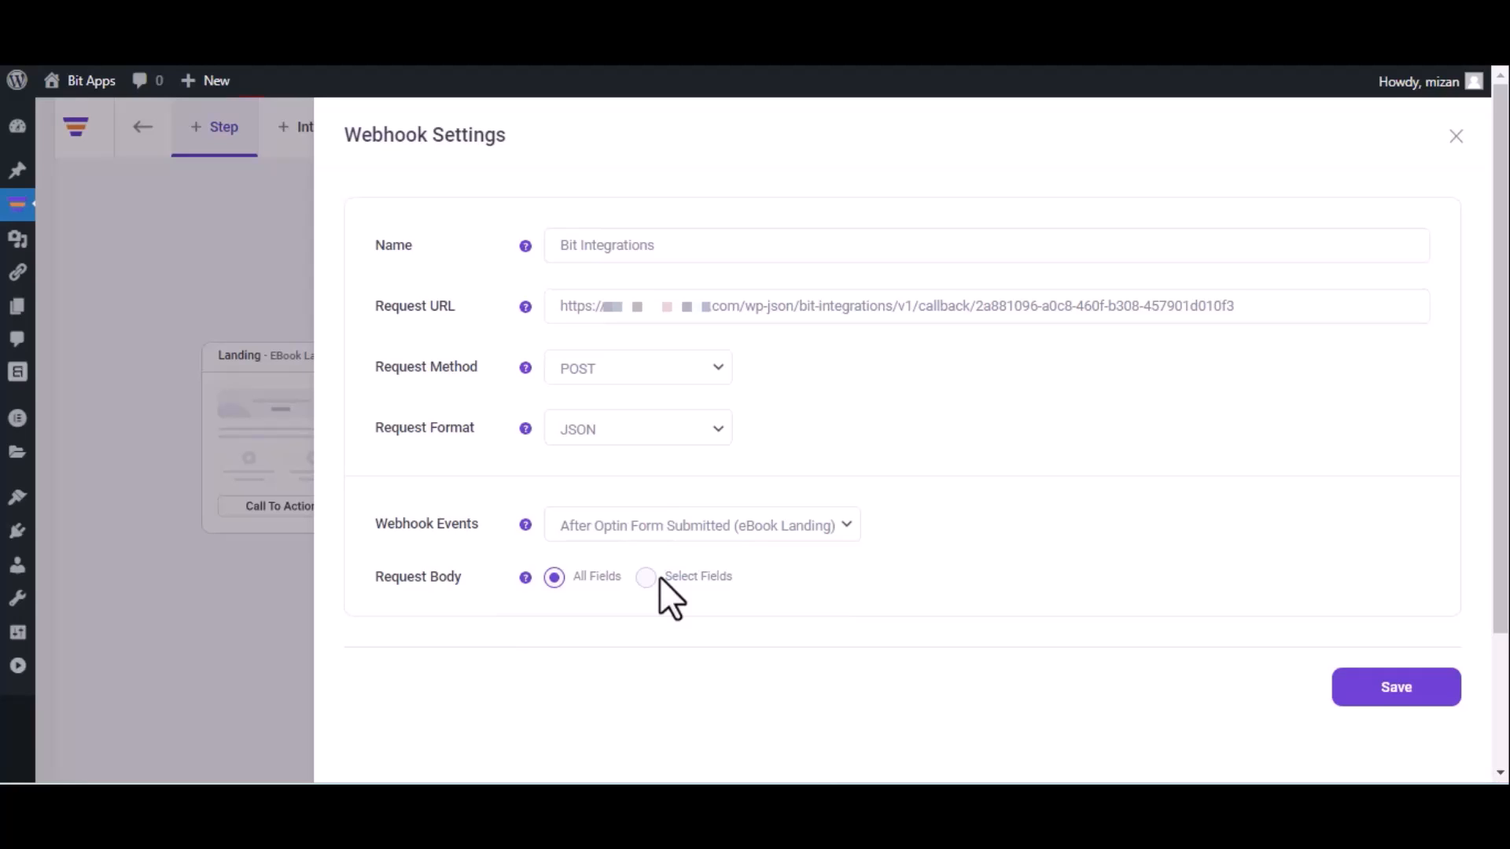
left_click(1392, 698)
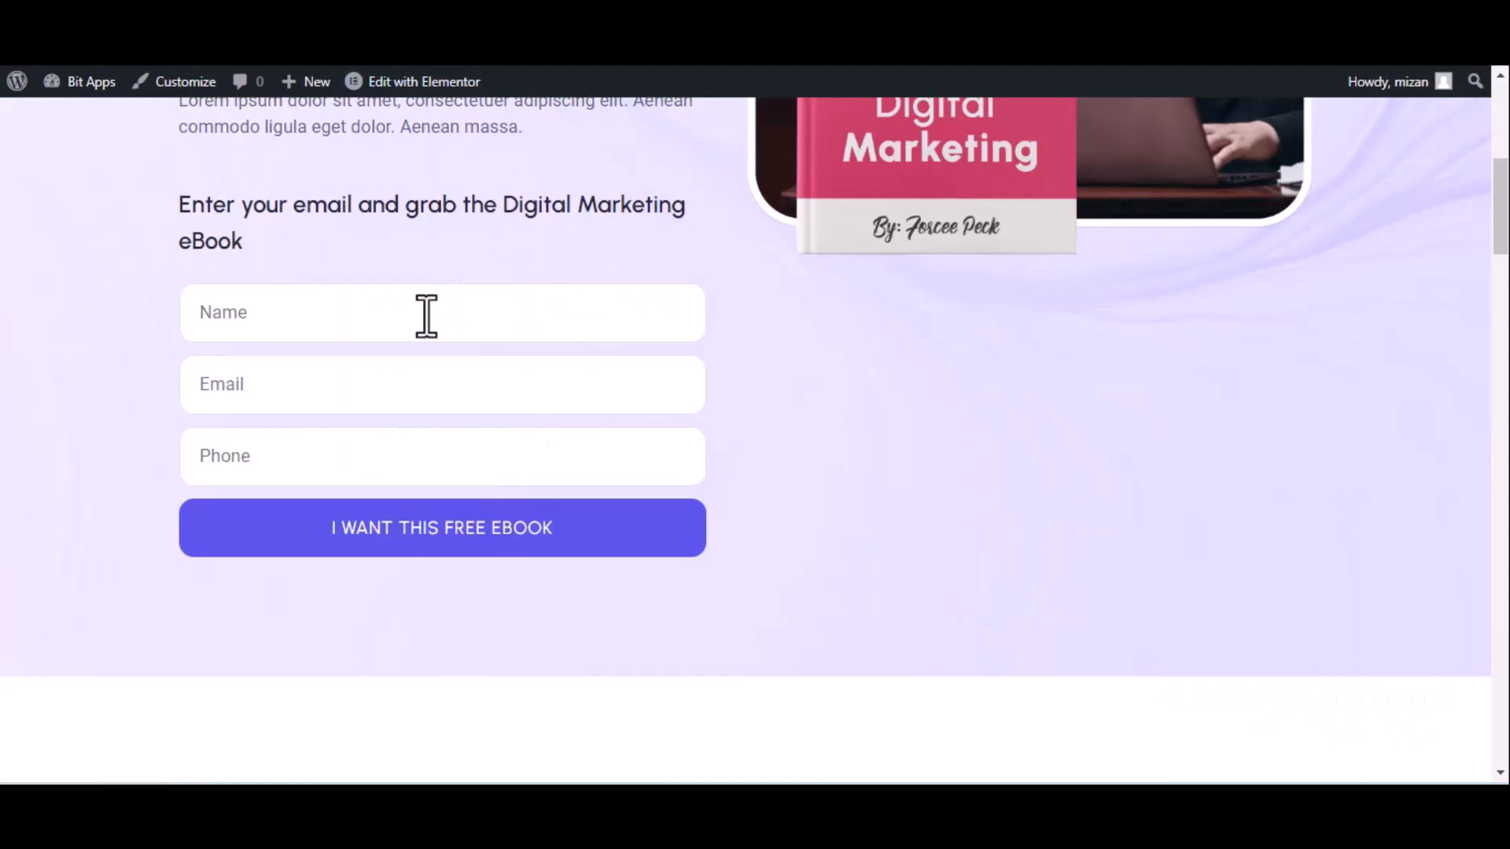
Submit the eBook landing page's opt-in form with the name "Bit Integrations", an e-mail address and a phone number.
left_click(426, 315)
type("Bit Integrations")
left_click(334, 401)
left_click(337, 456)
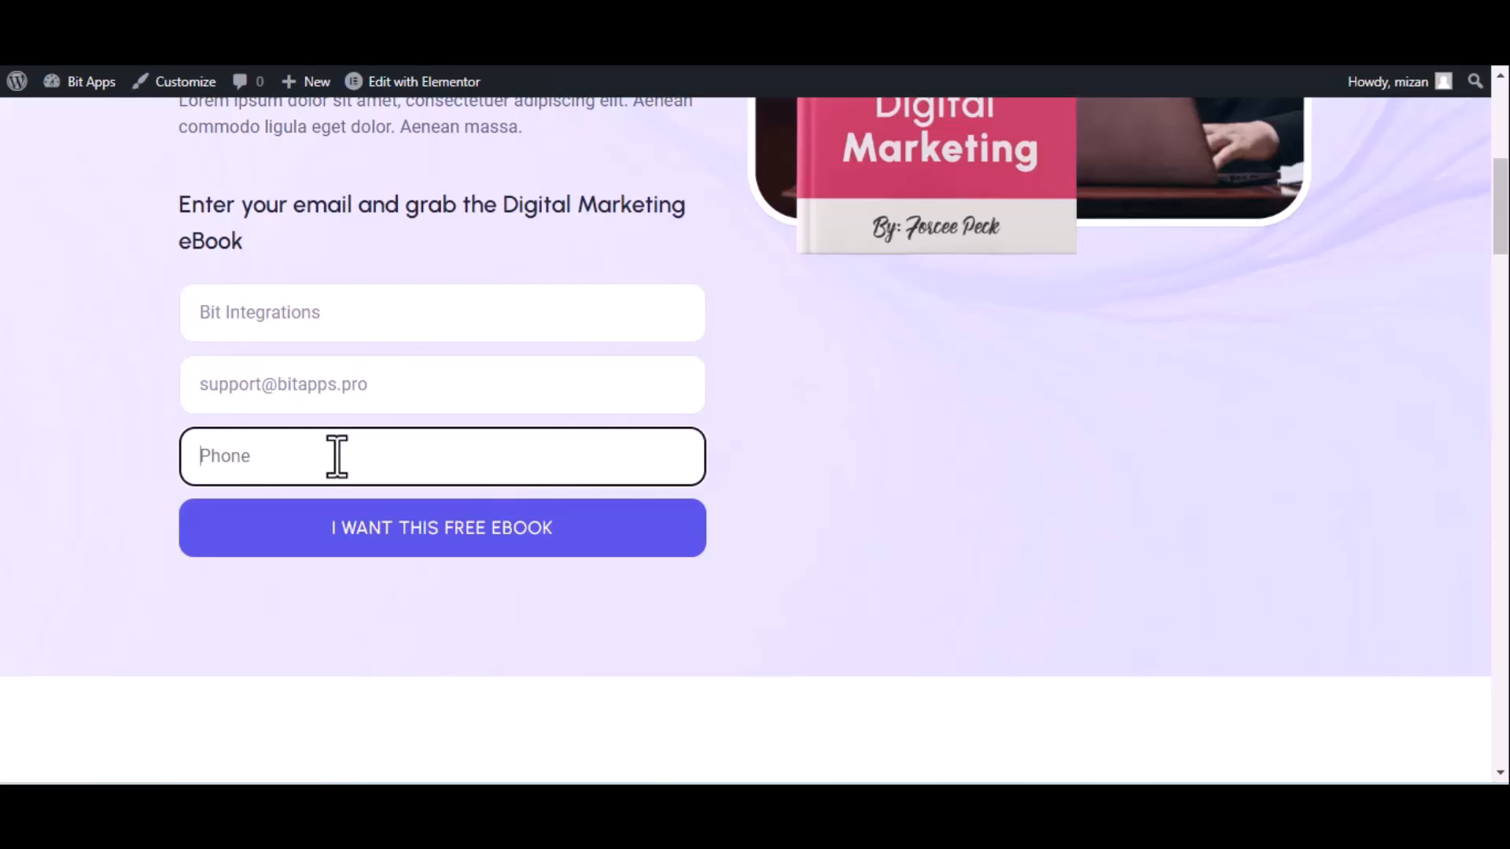
type("444555666")
left_click(387, 531)
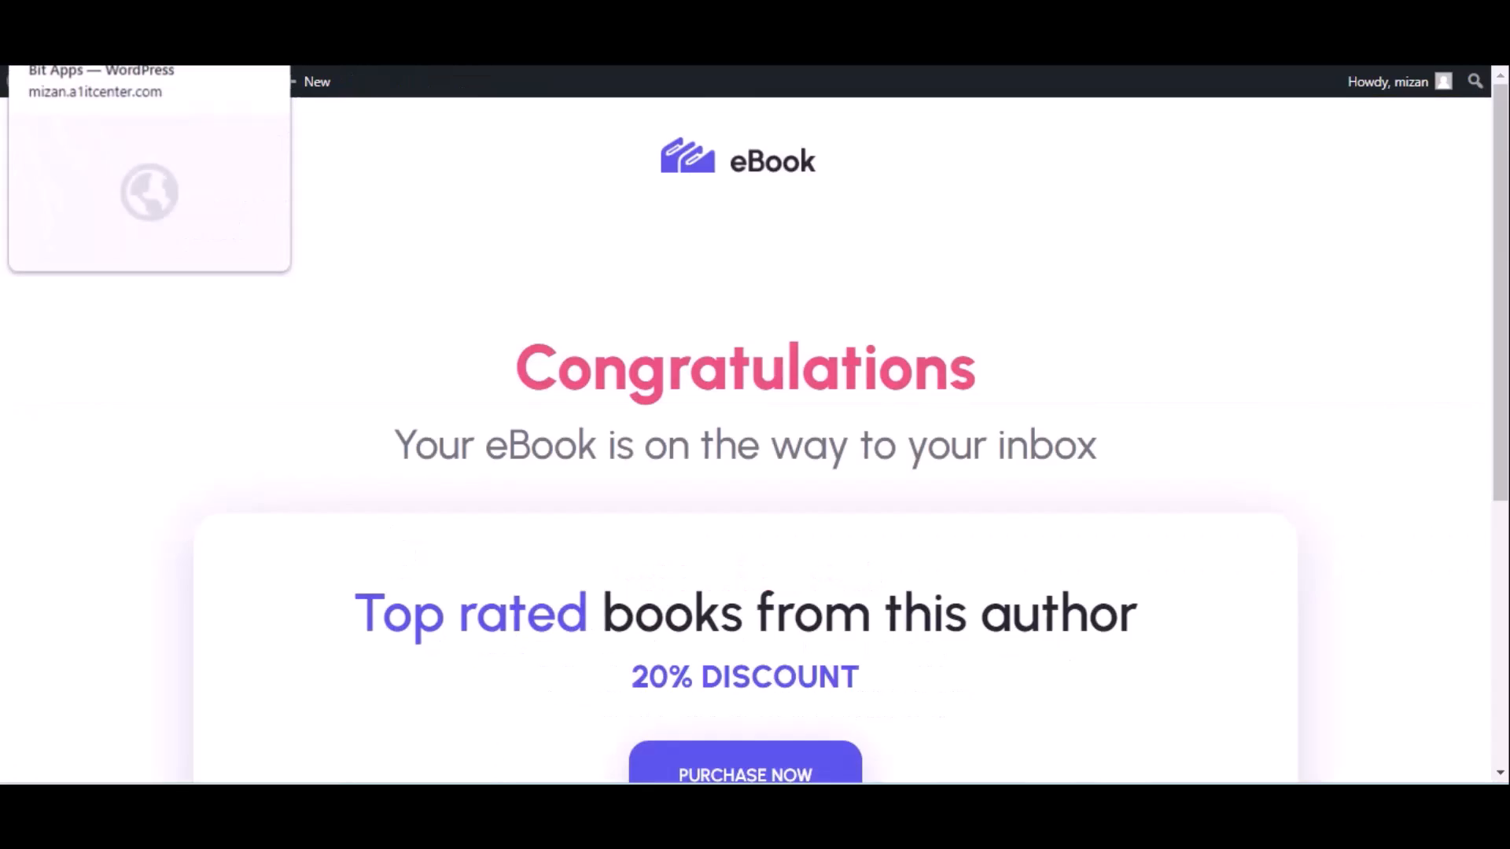
Return to the WPFunnels trigger in Bit Integrations, proceed to the action and choose PerfexCRM.
left_click(118, 24)
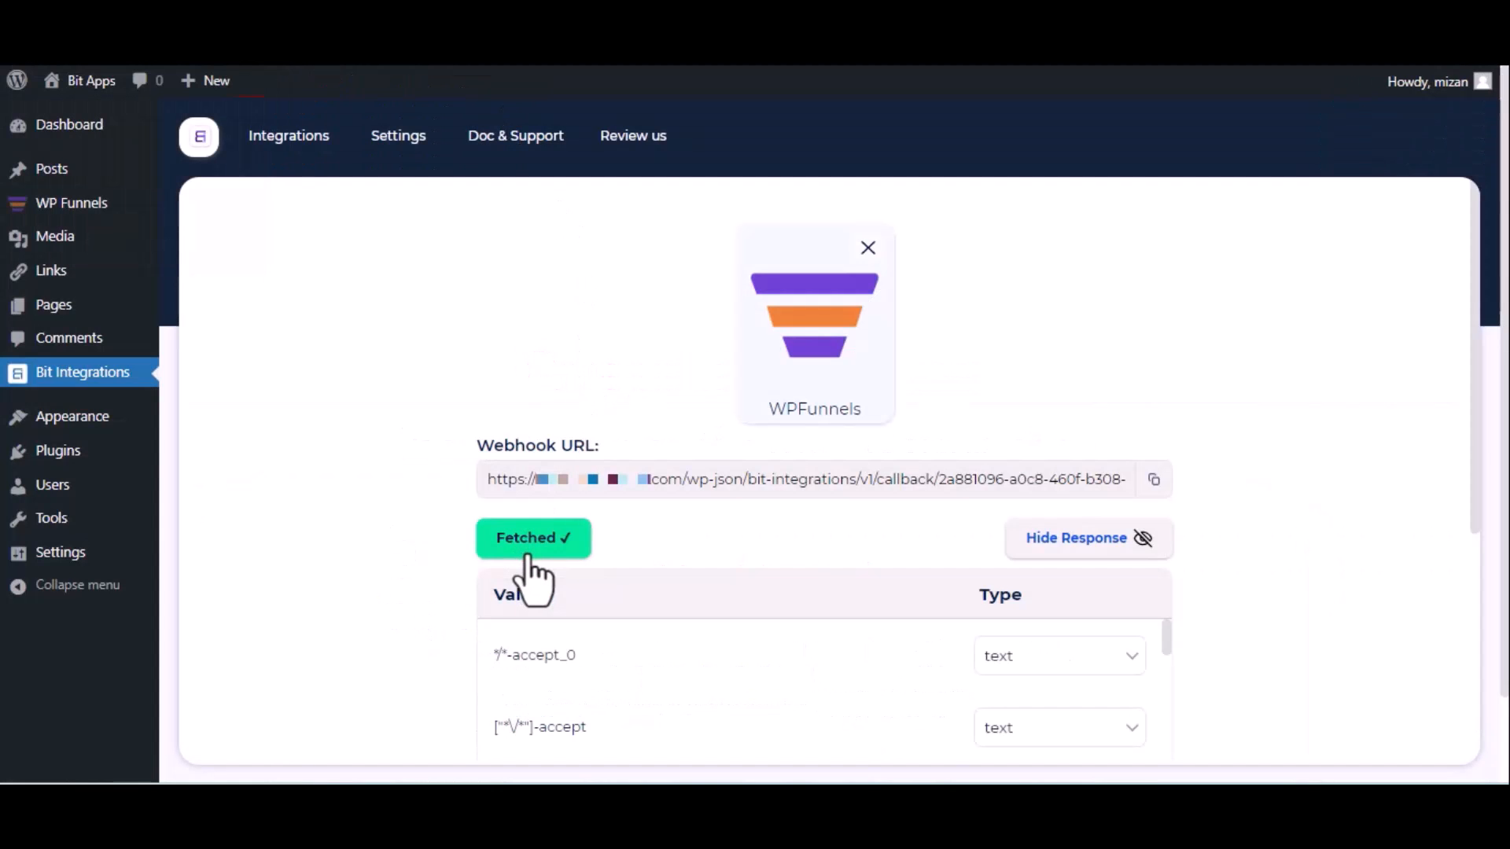
scroll(533, 578, "down", 5)
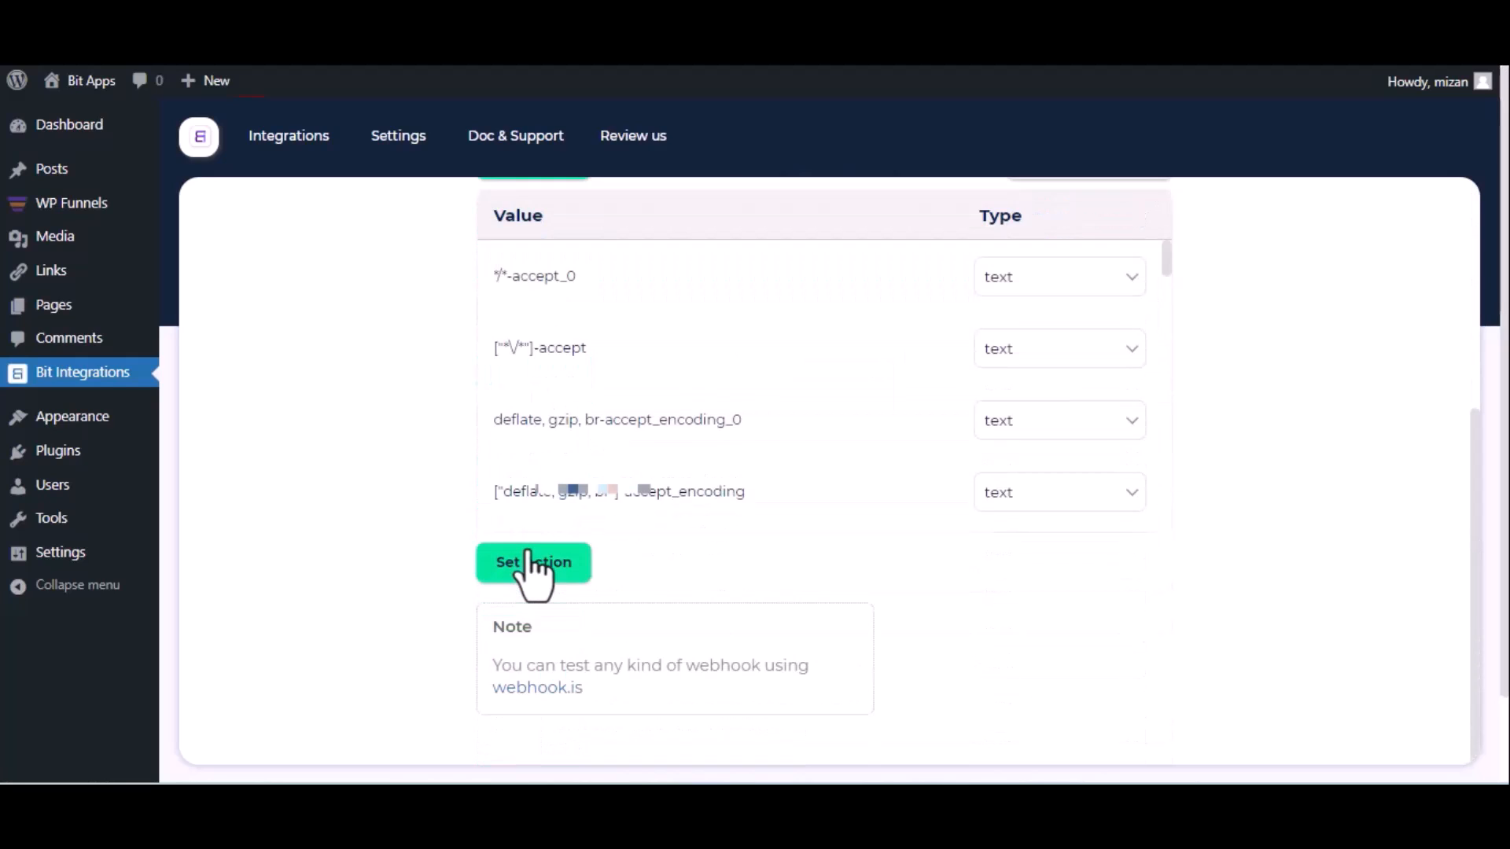
left_click(533, 563)
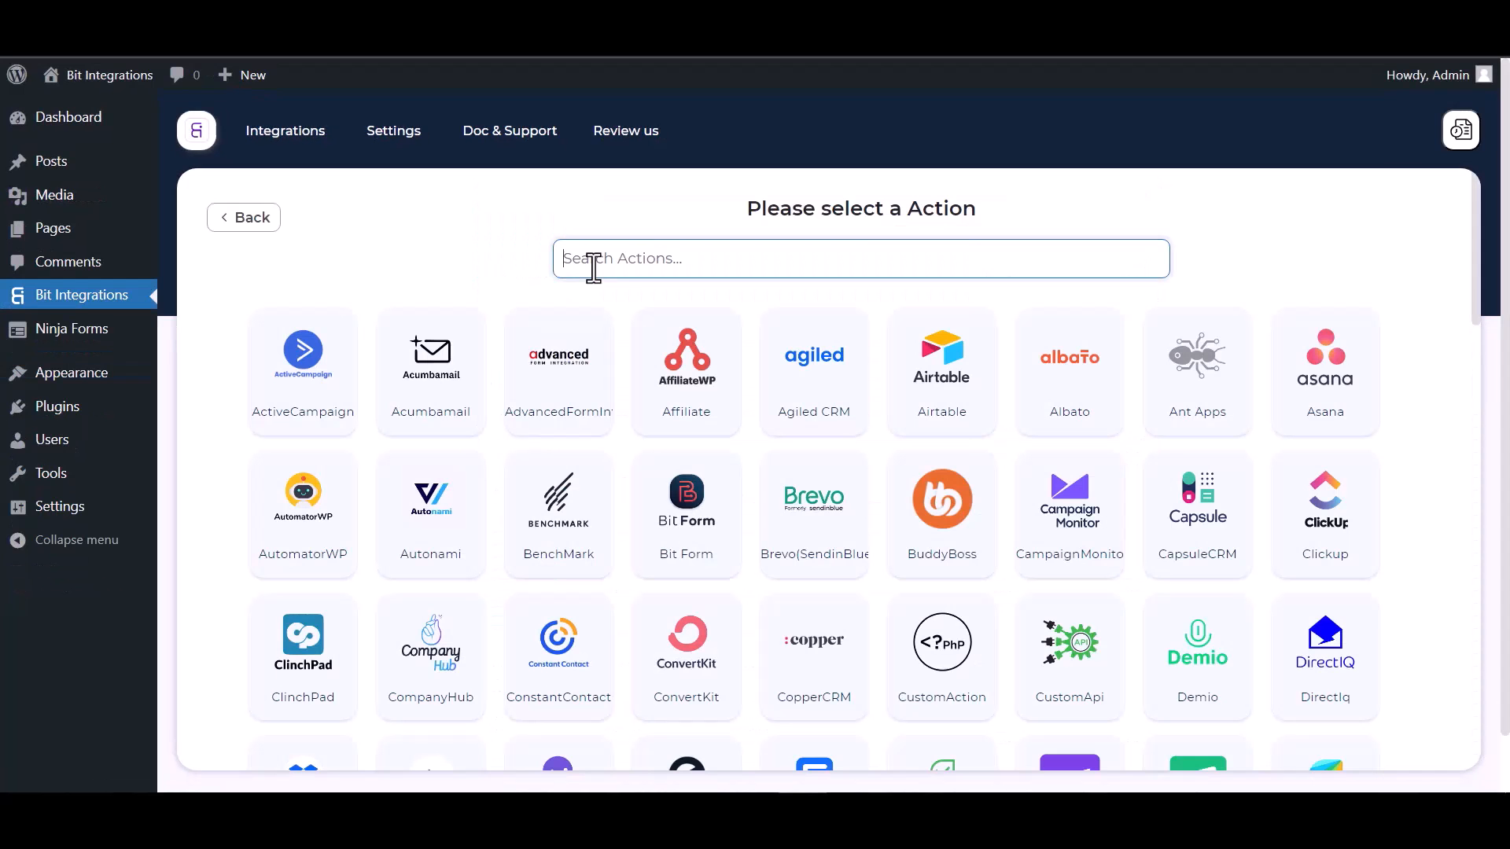
type("perf")
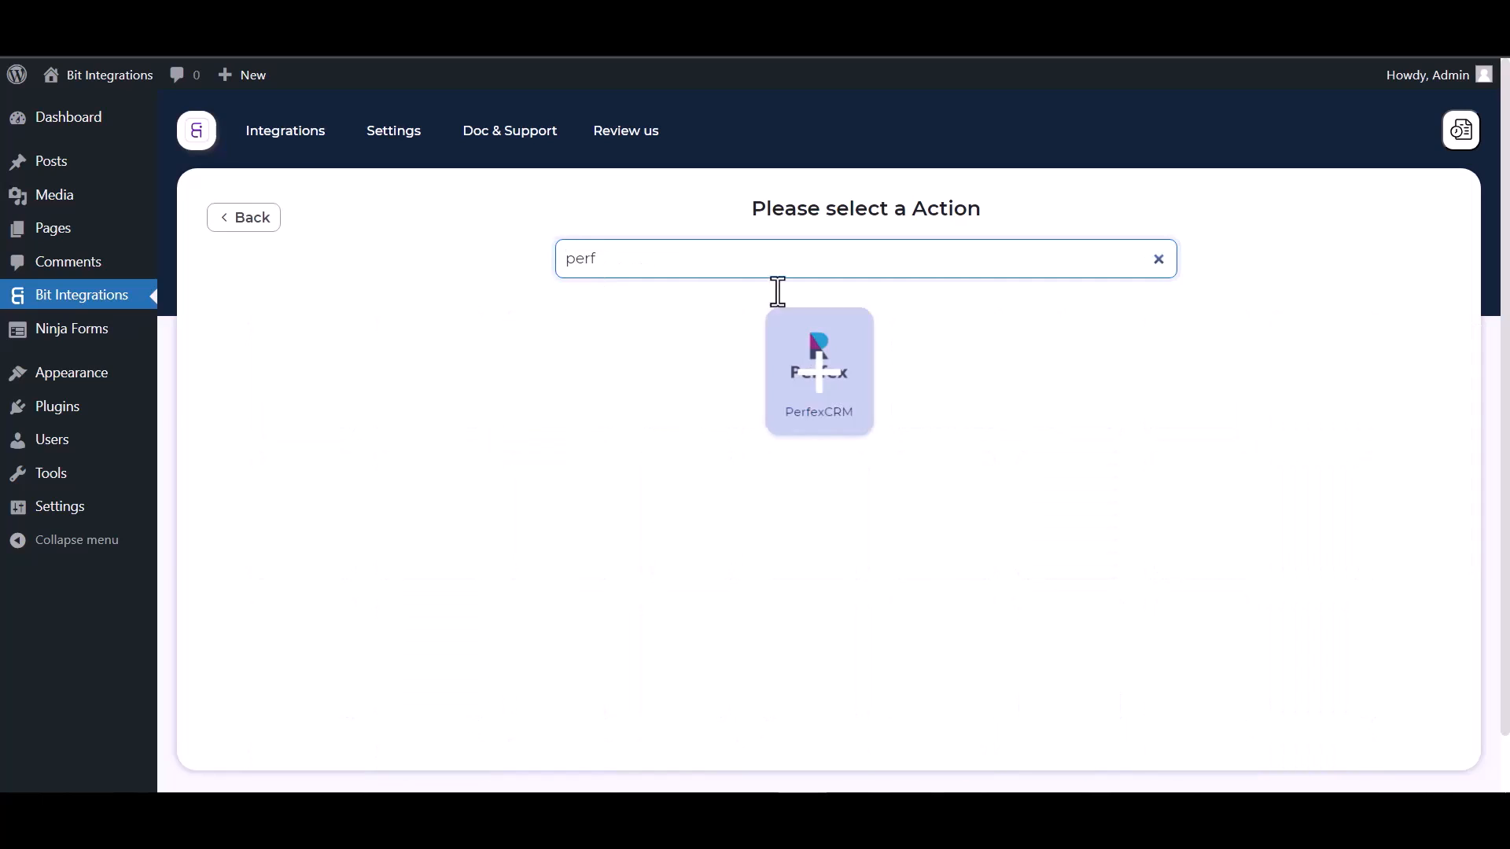
left_click(821, 413)
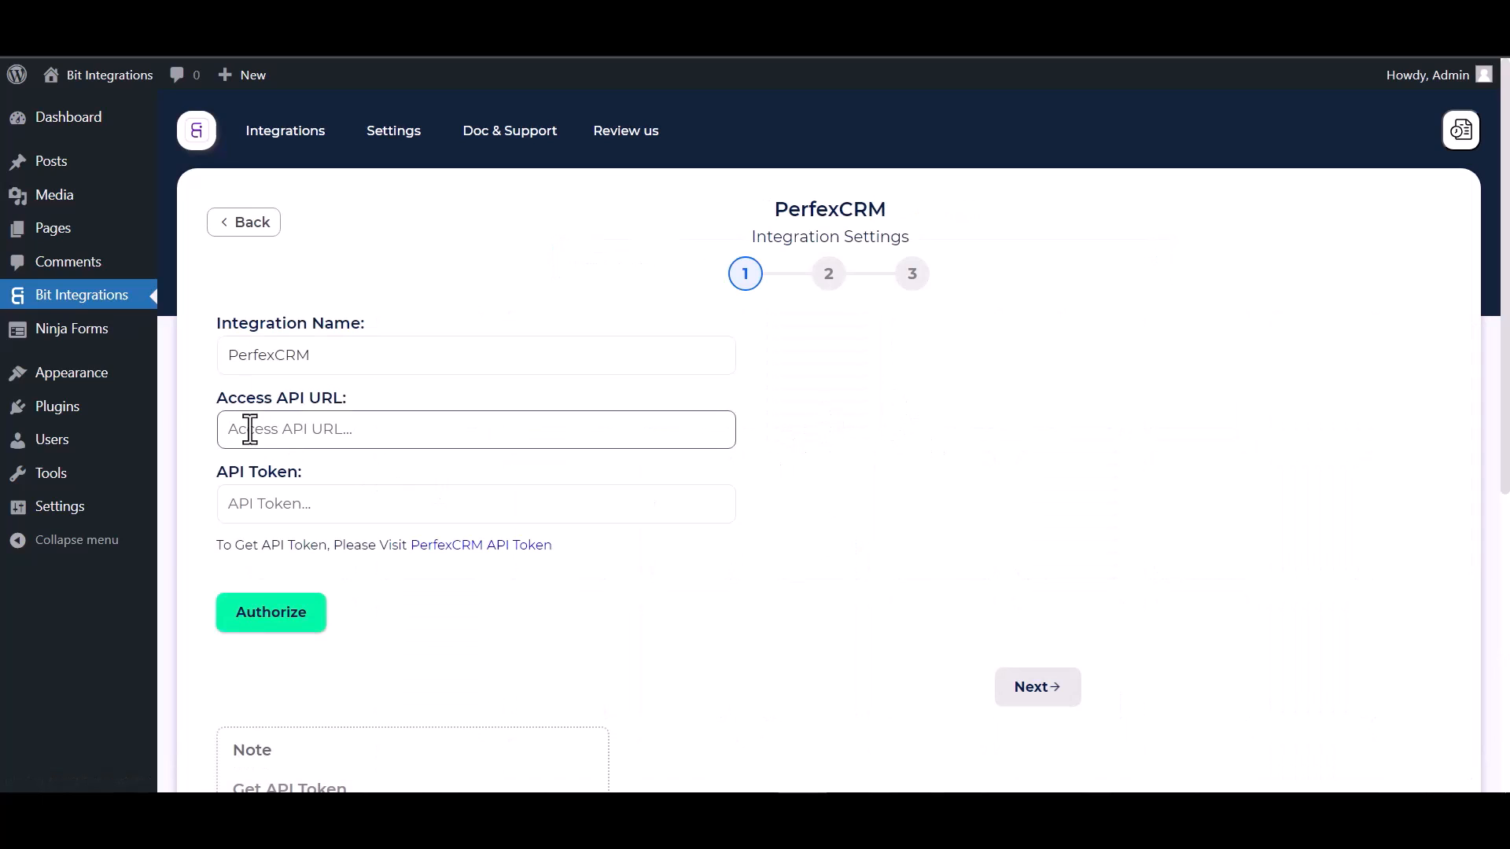
Copy the API URL from Perfex CRM's API CRM Manager and paste it as the integration's Access API URL.
left_click(288, 489)
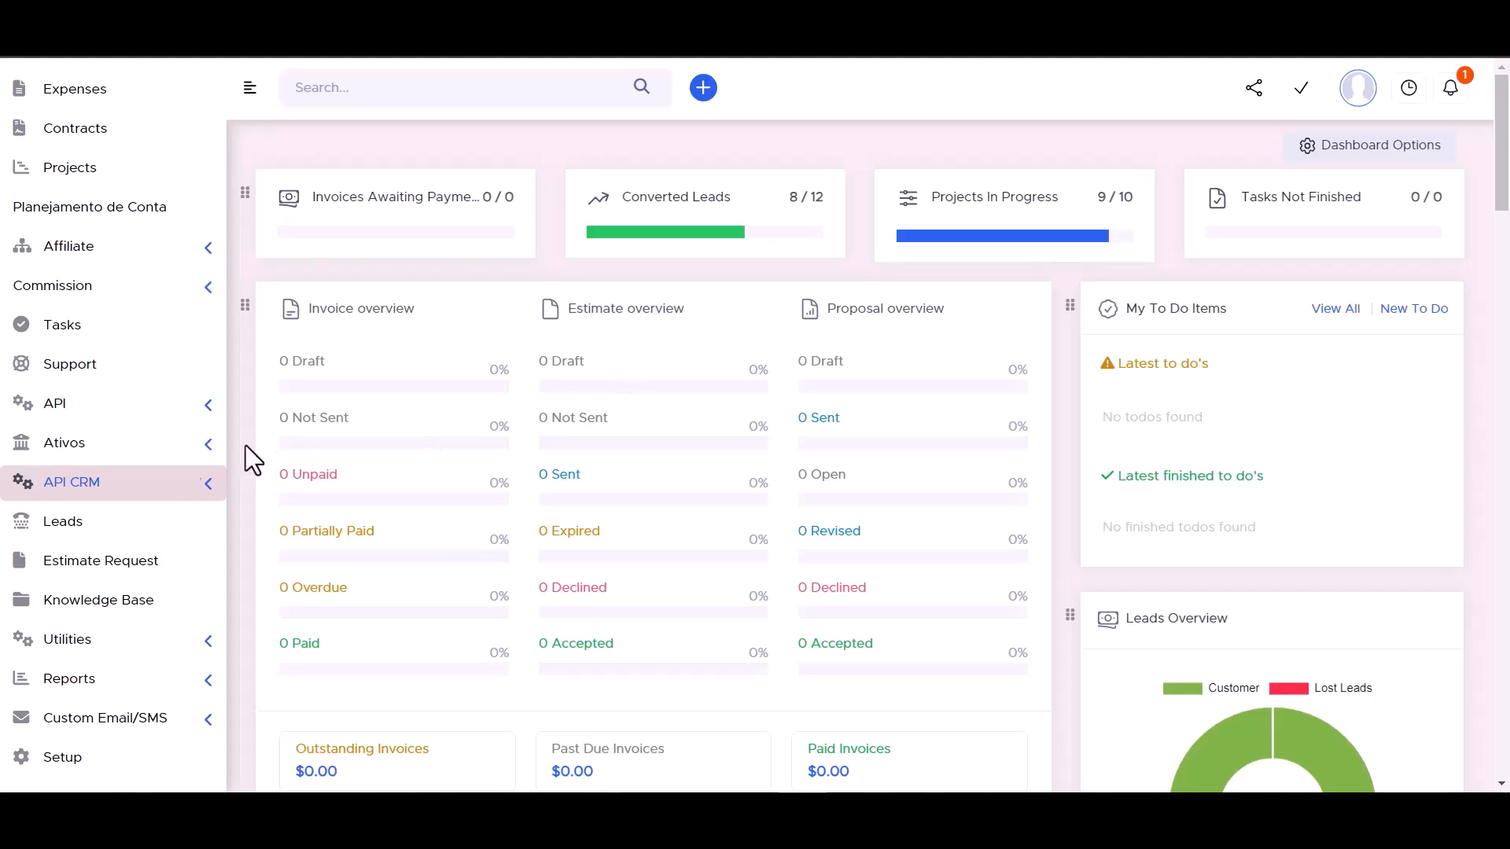
left_click(208, 492)
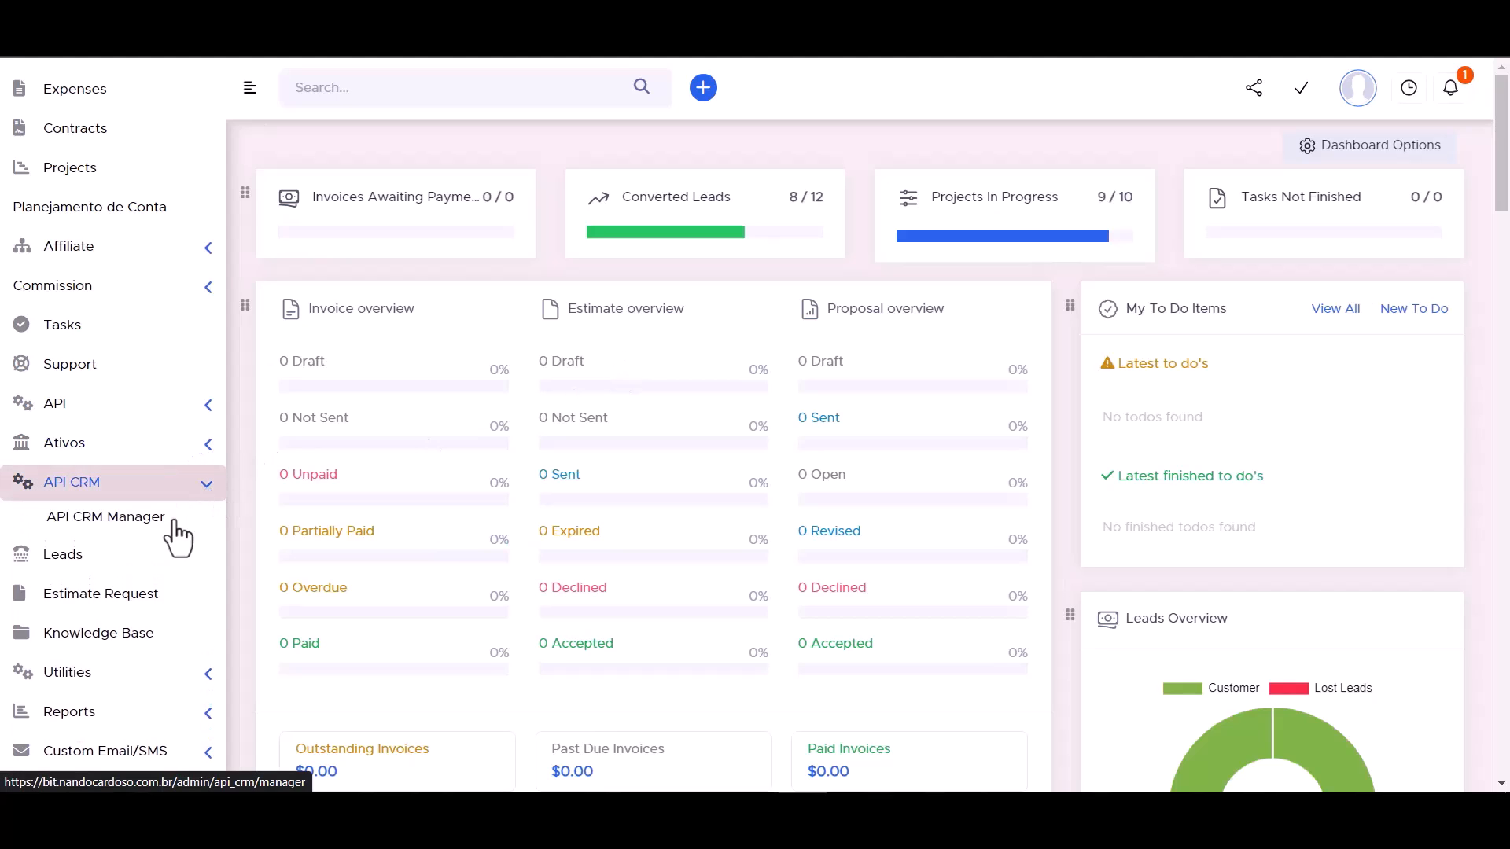
left_click(120, 528)
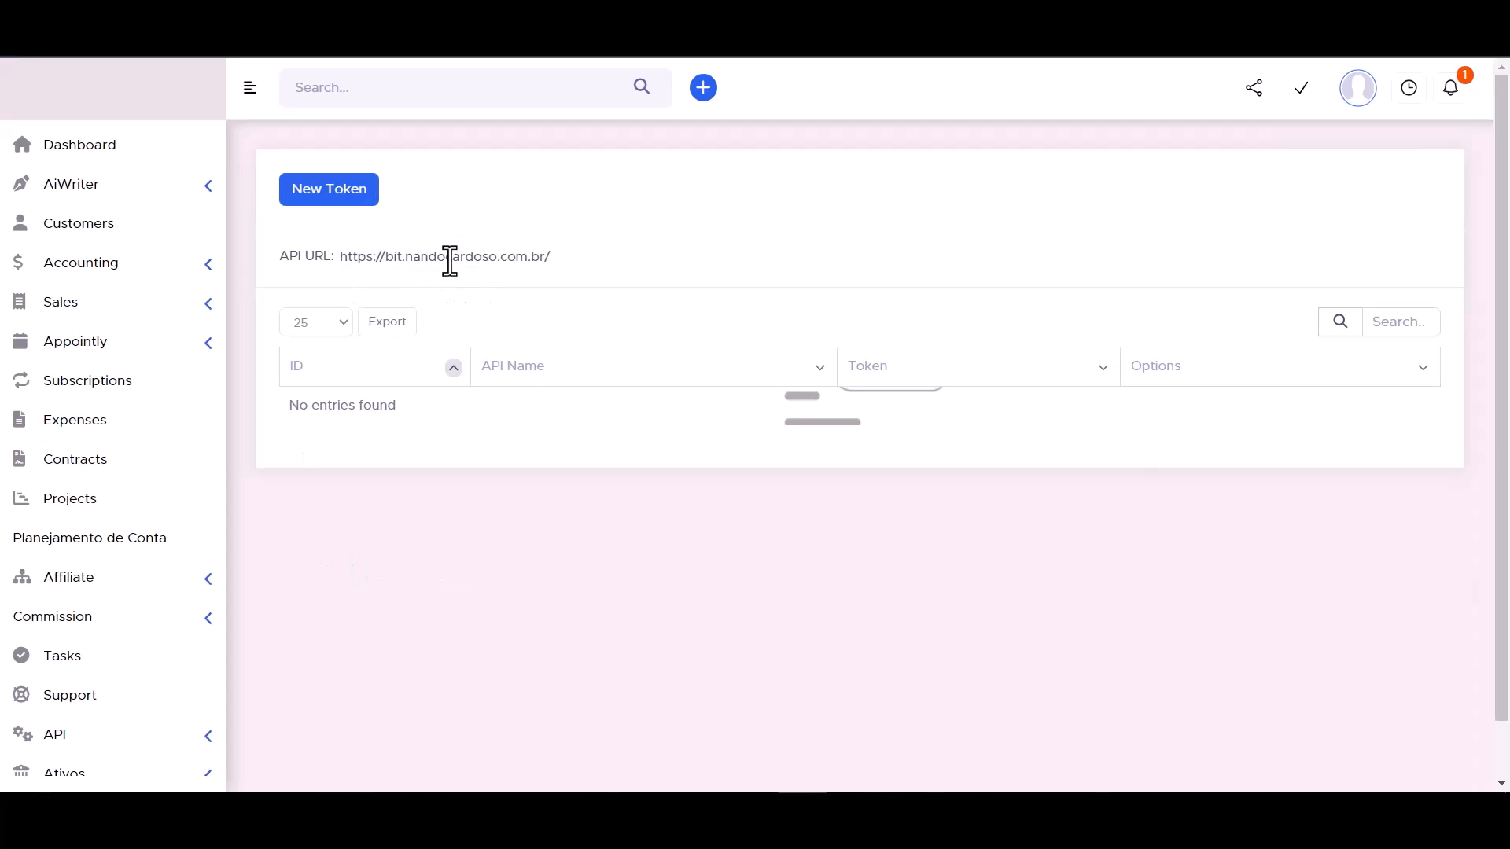
left_click(409, 259)
double_click(409, 260)
left_click(409, 259)
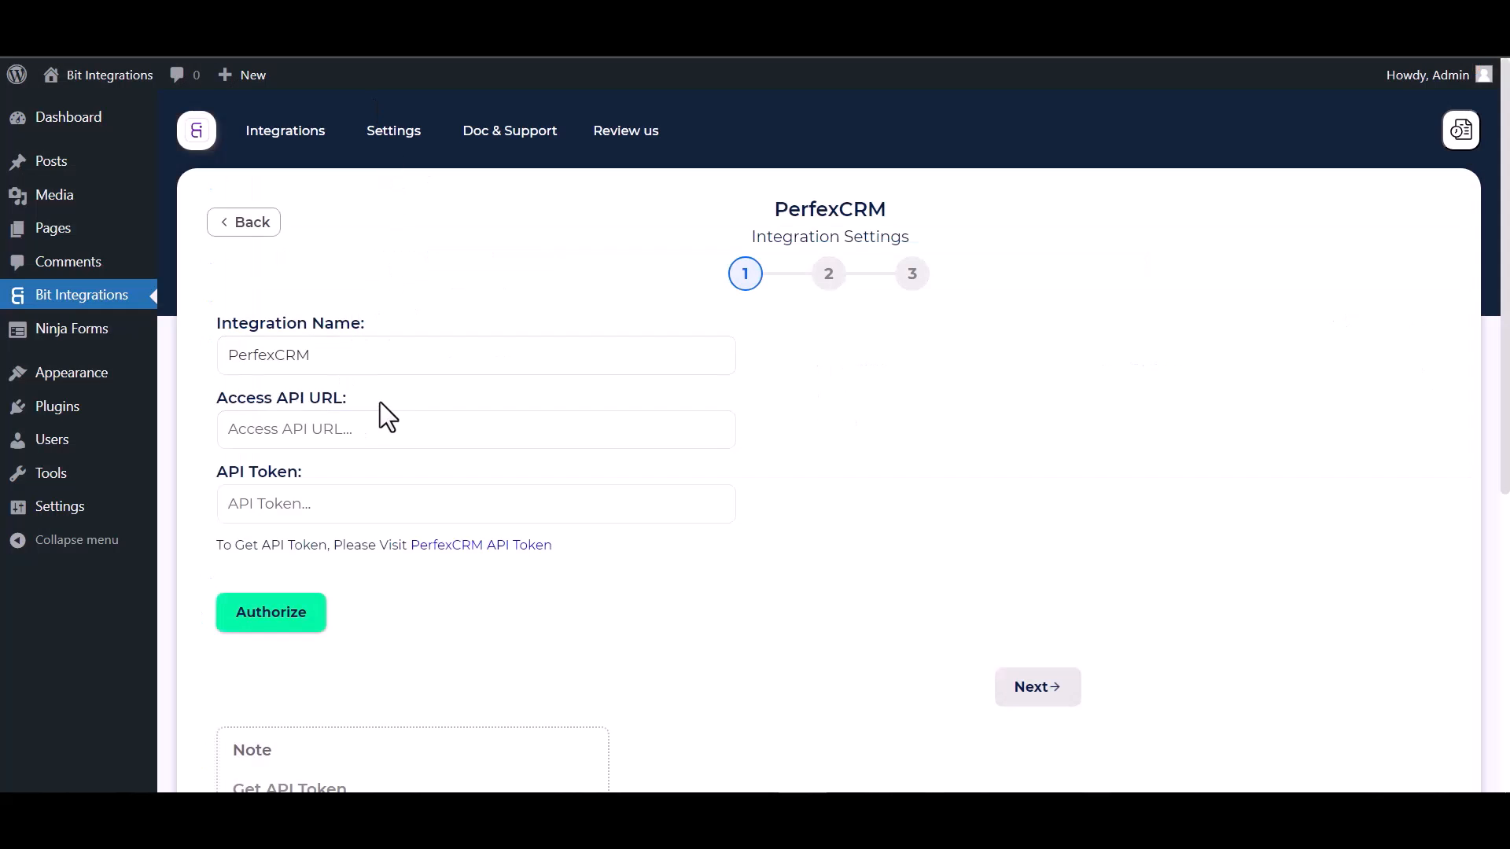
left_click(320, 441)
left_click(320, 445)
type("https://bit.nandocardoso.com.br/")
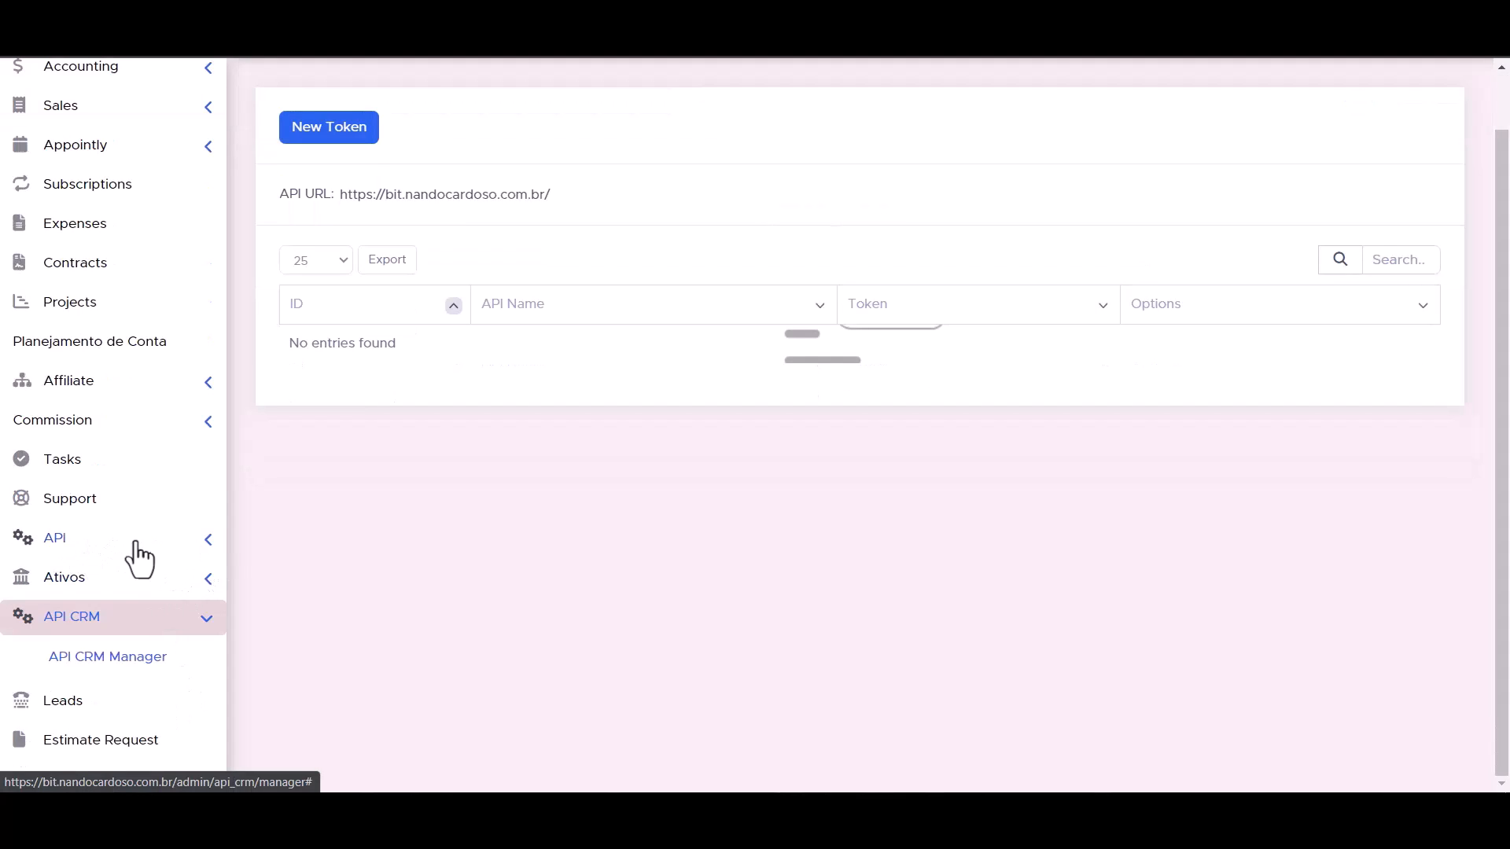
Start a new token in Perfex CRM's API Management and give it the API name "Bit Integrations".
left_click(207, 542)
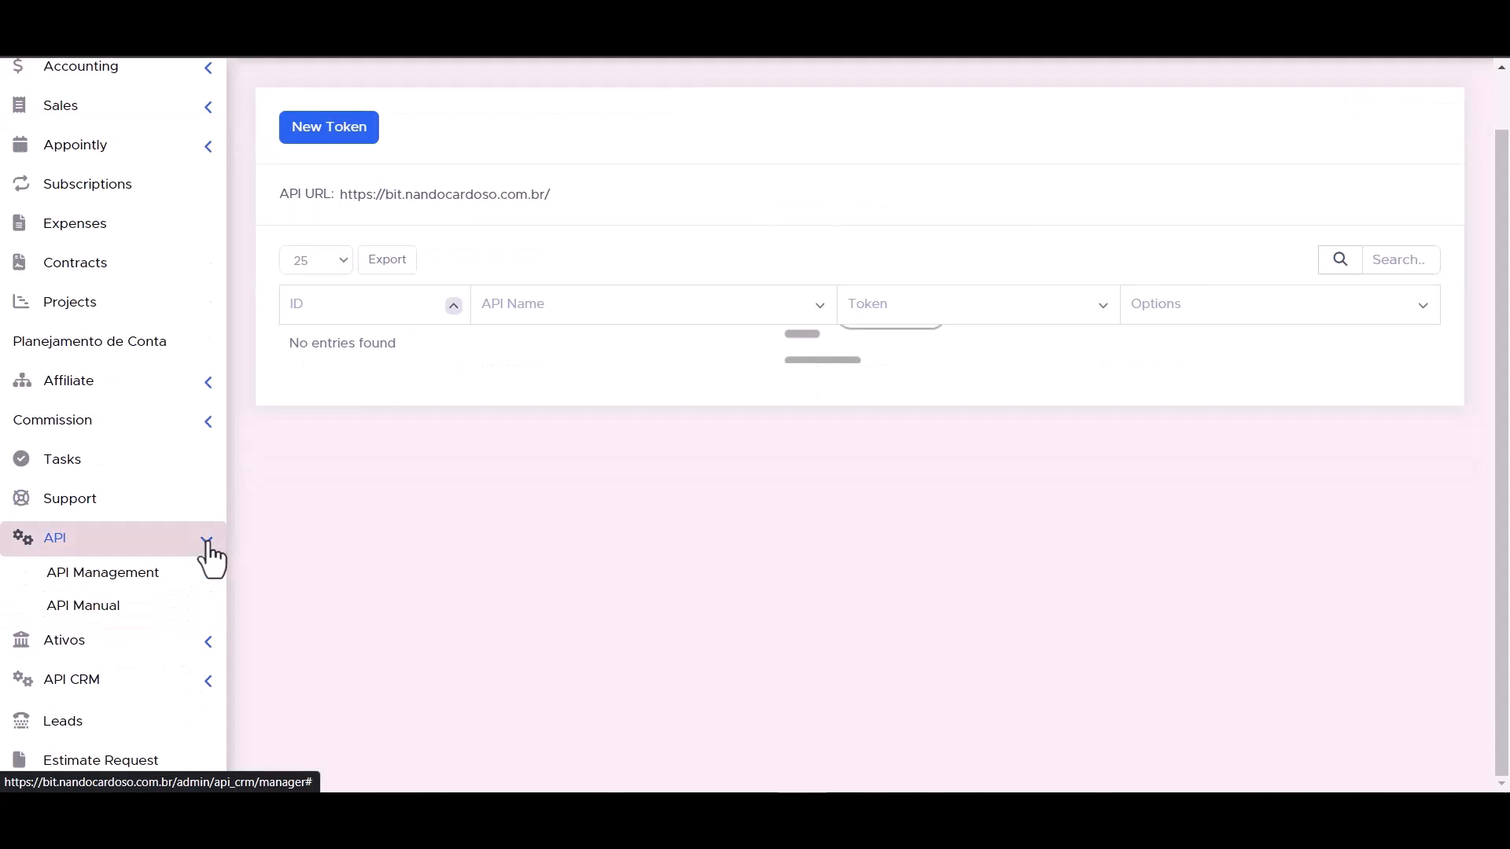
left_click(122, 581)
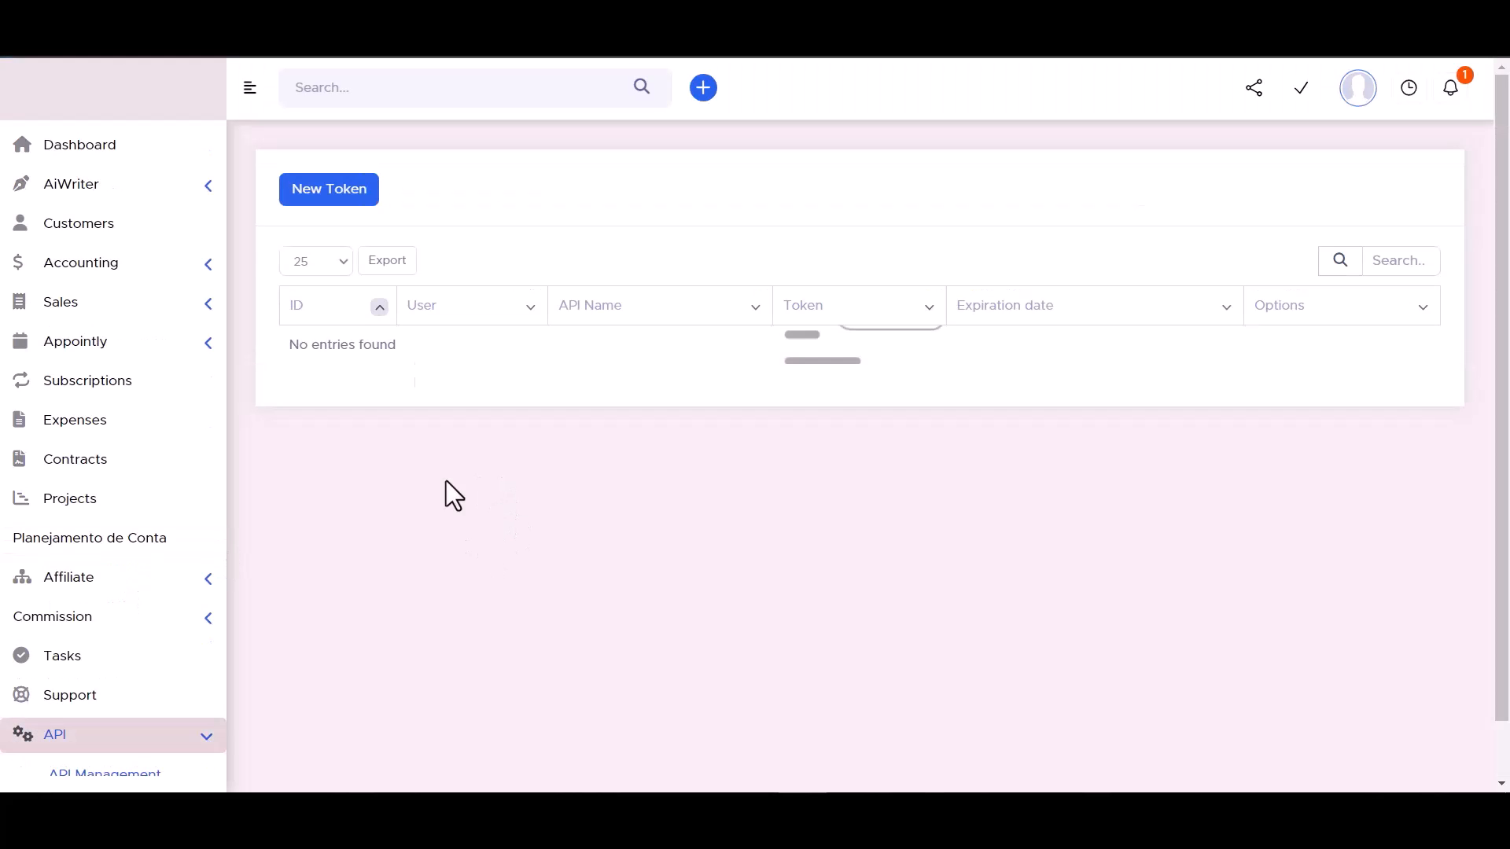
left_click(329, 196)
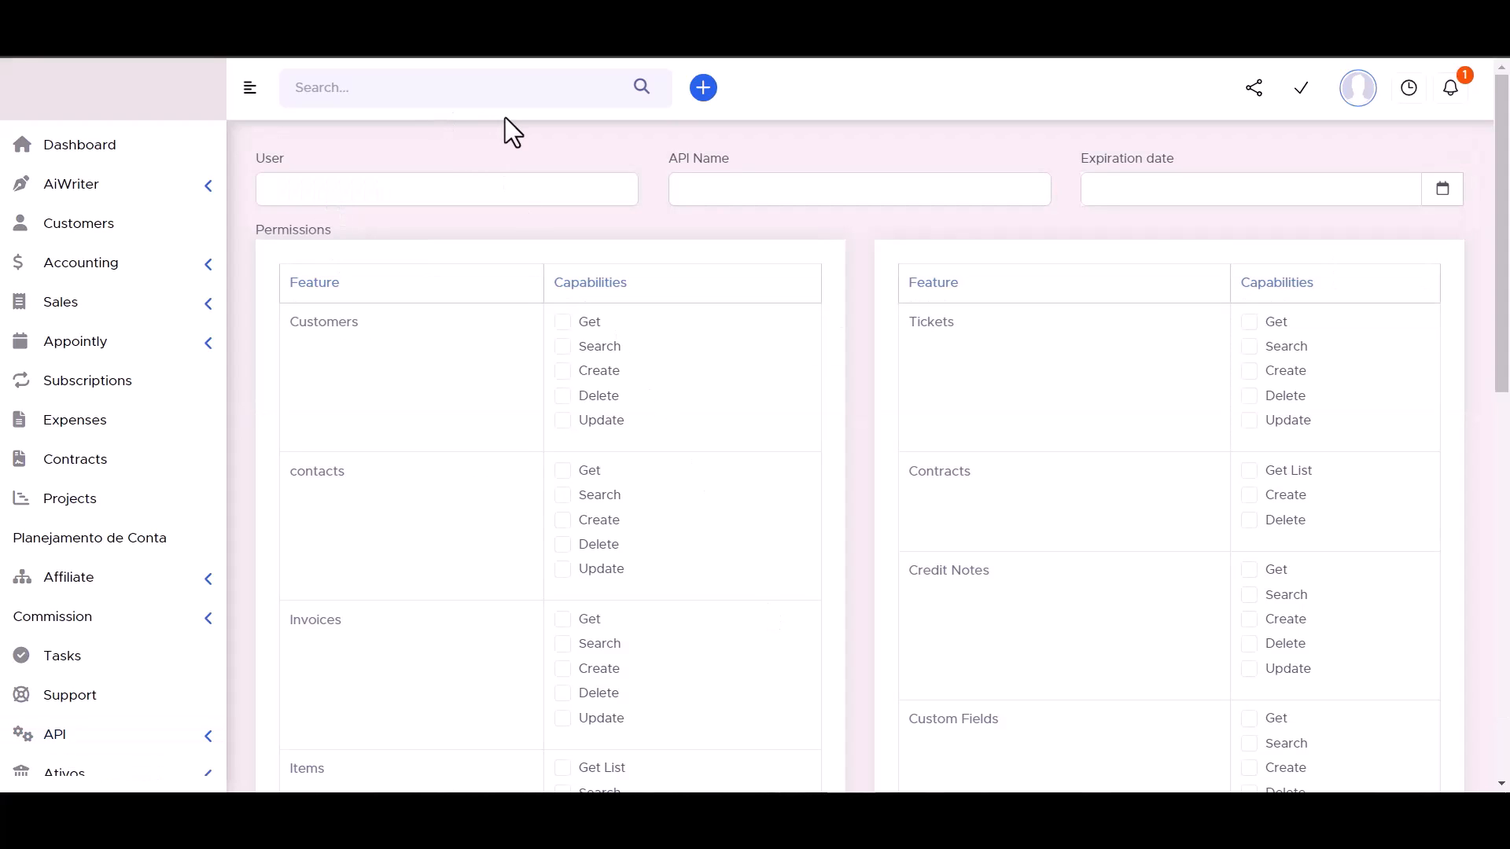
left_click(720, 187)
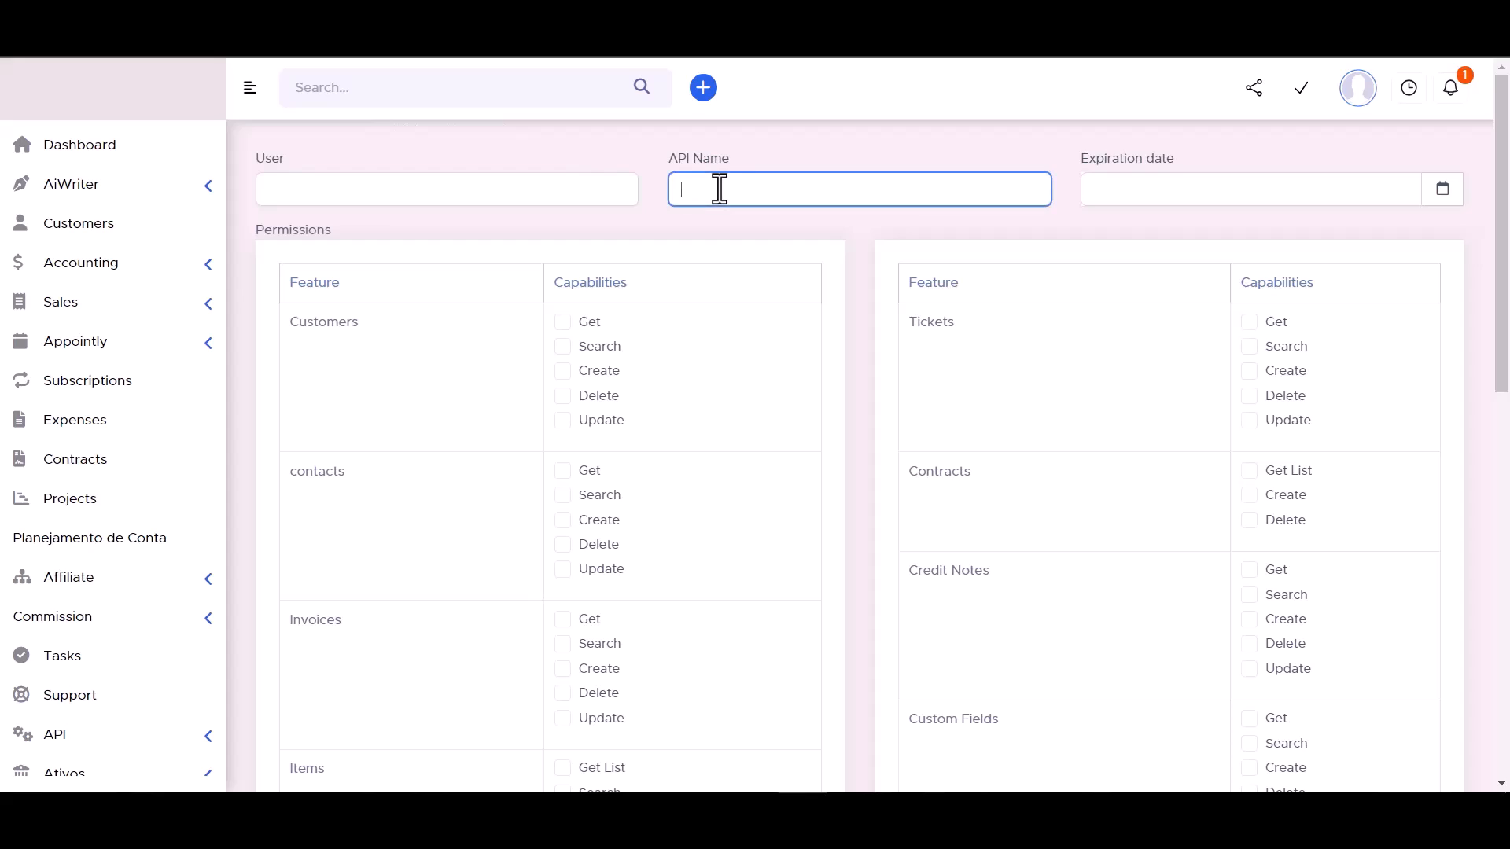
type("Bit Integrations")
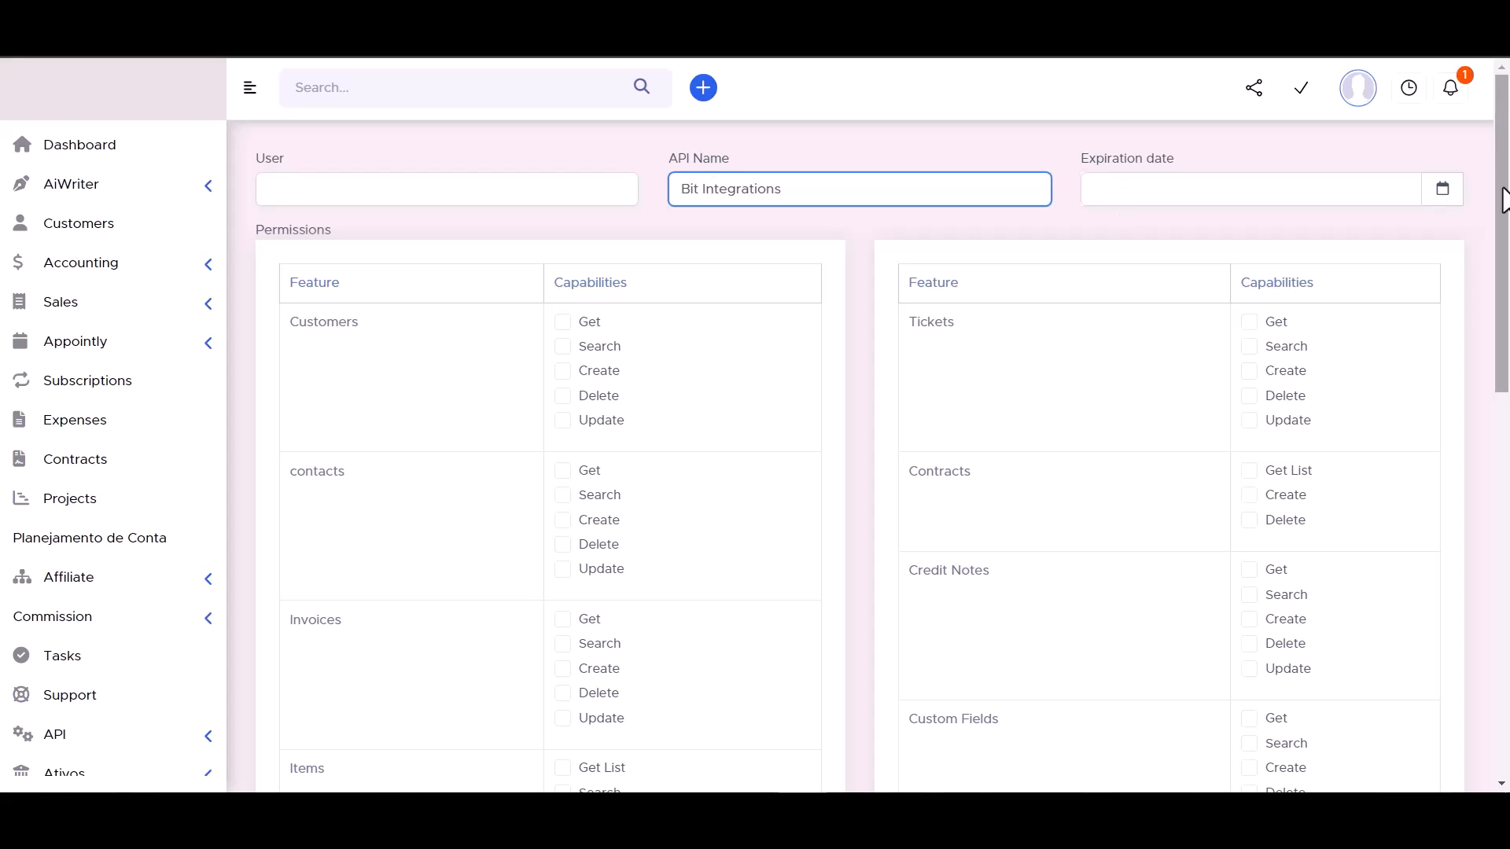
left_click(1441, 192)
left_click(1335, 415)
left_click(1268, 235)
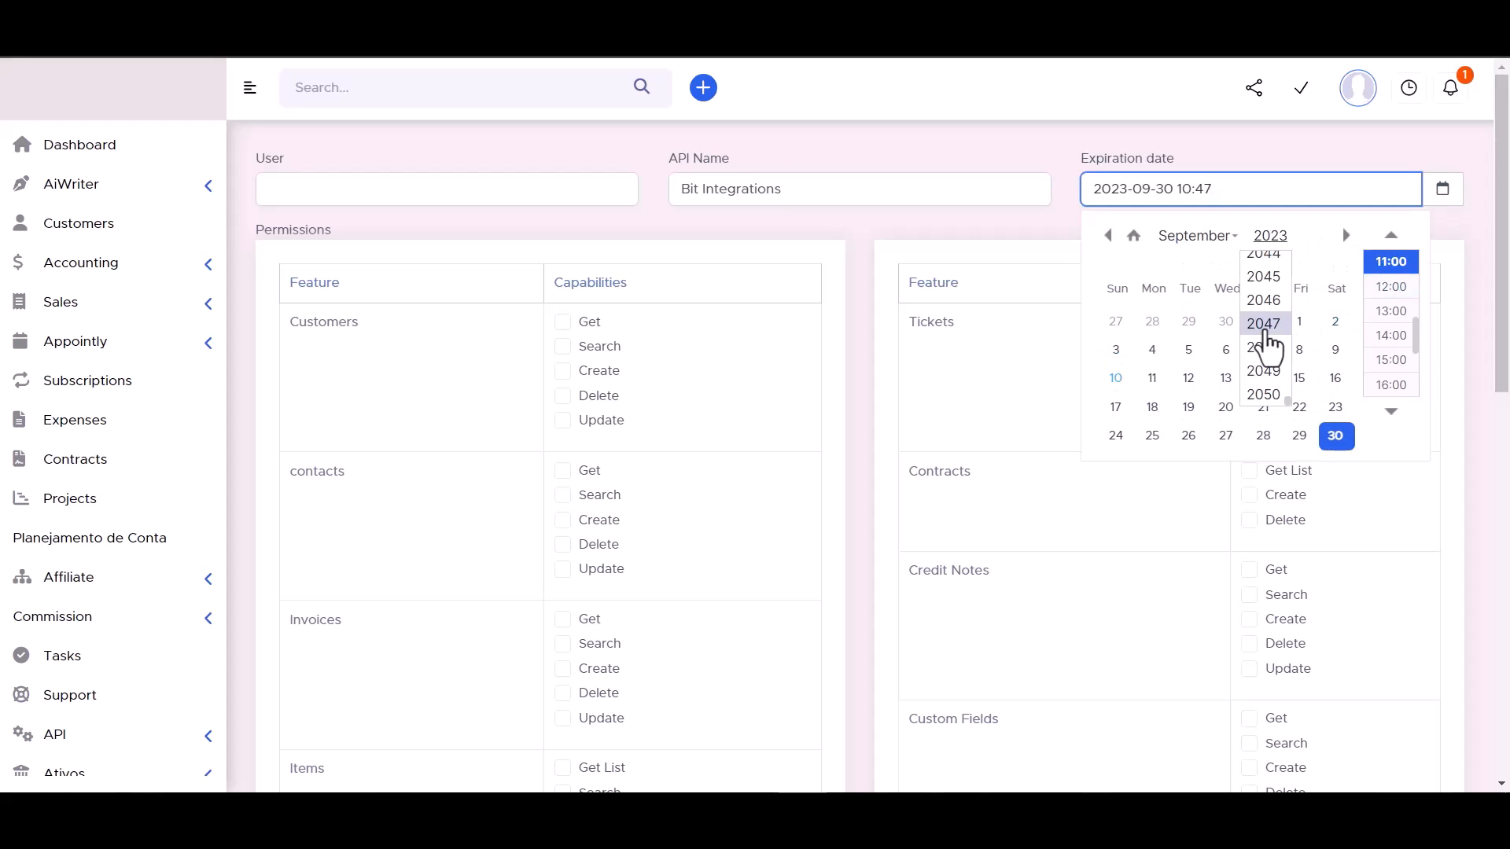
left_click(1267, 276)
left_click(1023, 141)
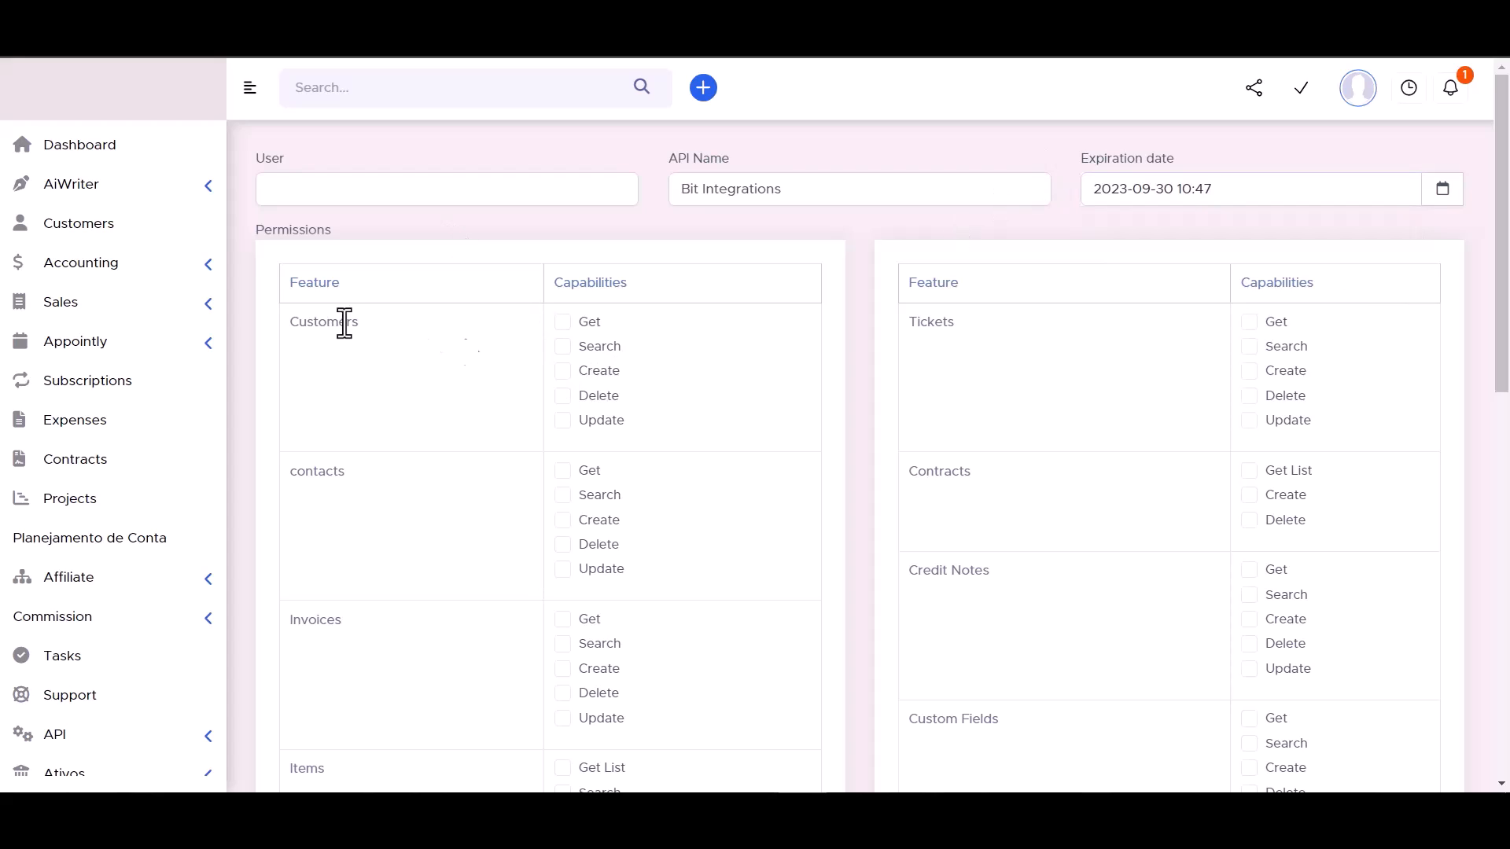
Grant the token Get, Search, Create, Delete and Update permissions for Customers.
left_click(564, 347)
left_click(563, 371)
left_click(563, 396)
left_click(563, 420)
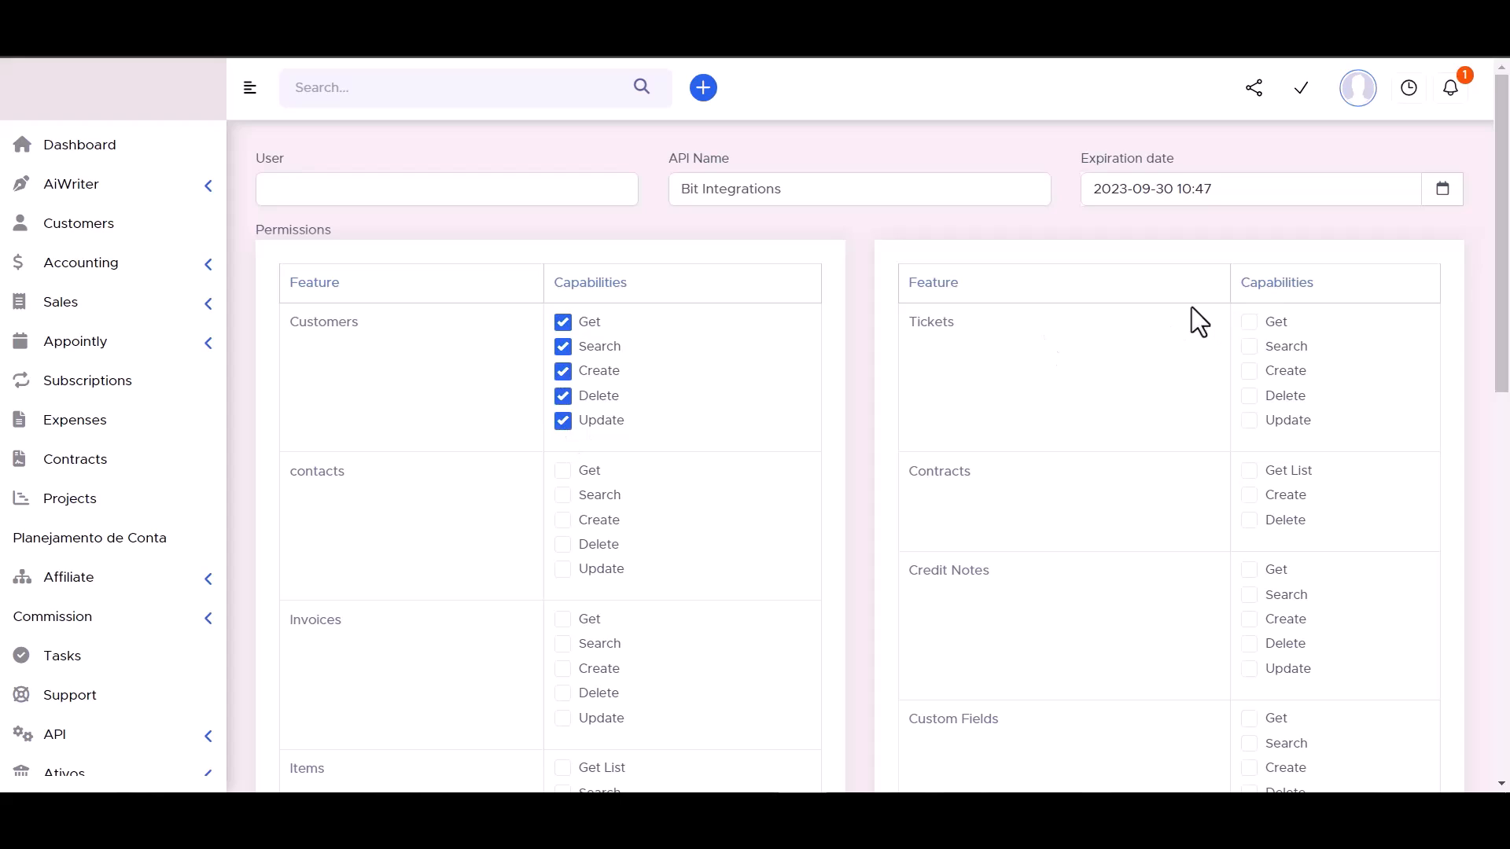
Grant the token all Tickets permissions (Get, Search, Create, Delete, Update) and all Contracts permissions (Get List, Create, Delete).
left_click(1250, 495)
left_click(1249, 519)
left_click(1249, 420)
left_click(1249, 395)
left_click(1250, 347)
left_click(1250, 372)
left_click(1250, 322)
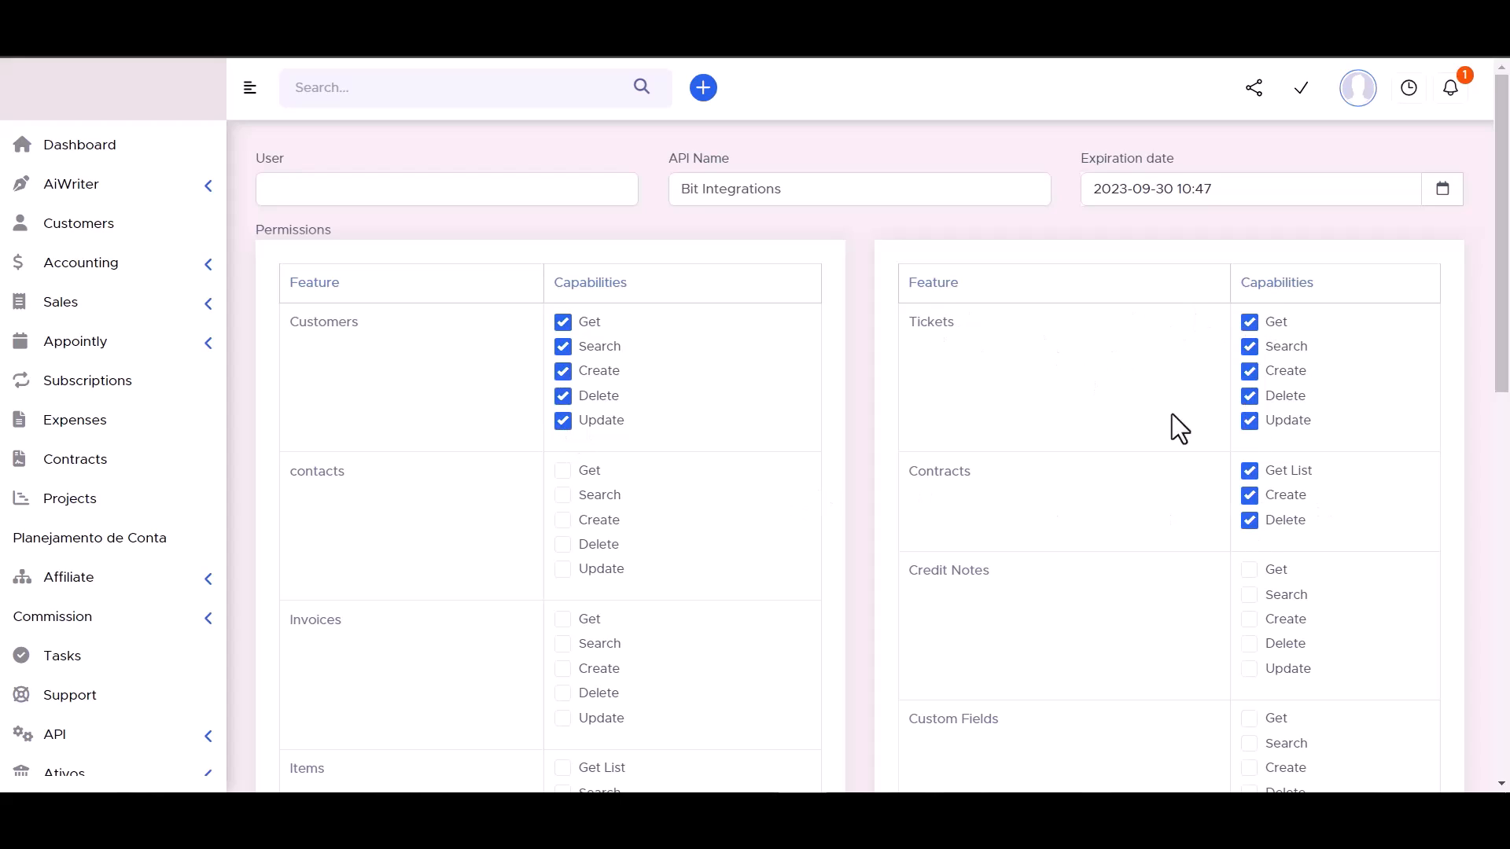
Grant the token Get, Search, Create, Delete and Update permissions for contacts and Invoices.
left_click(563, 470)
left_click(563, 544)
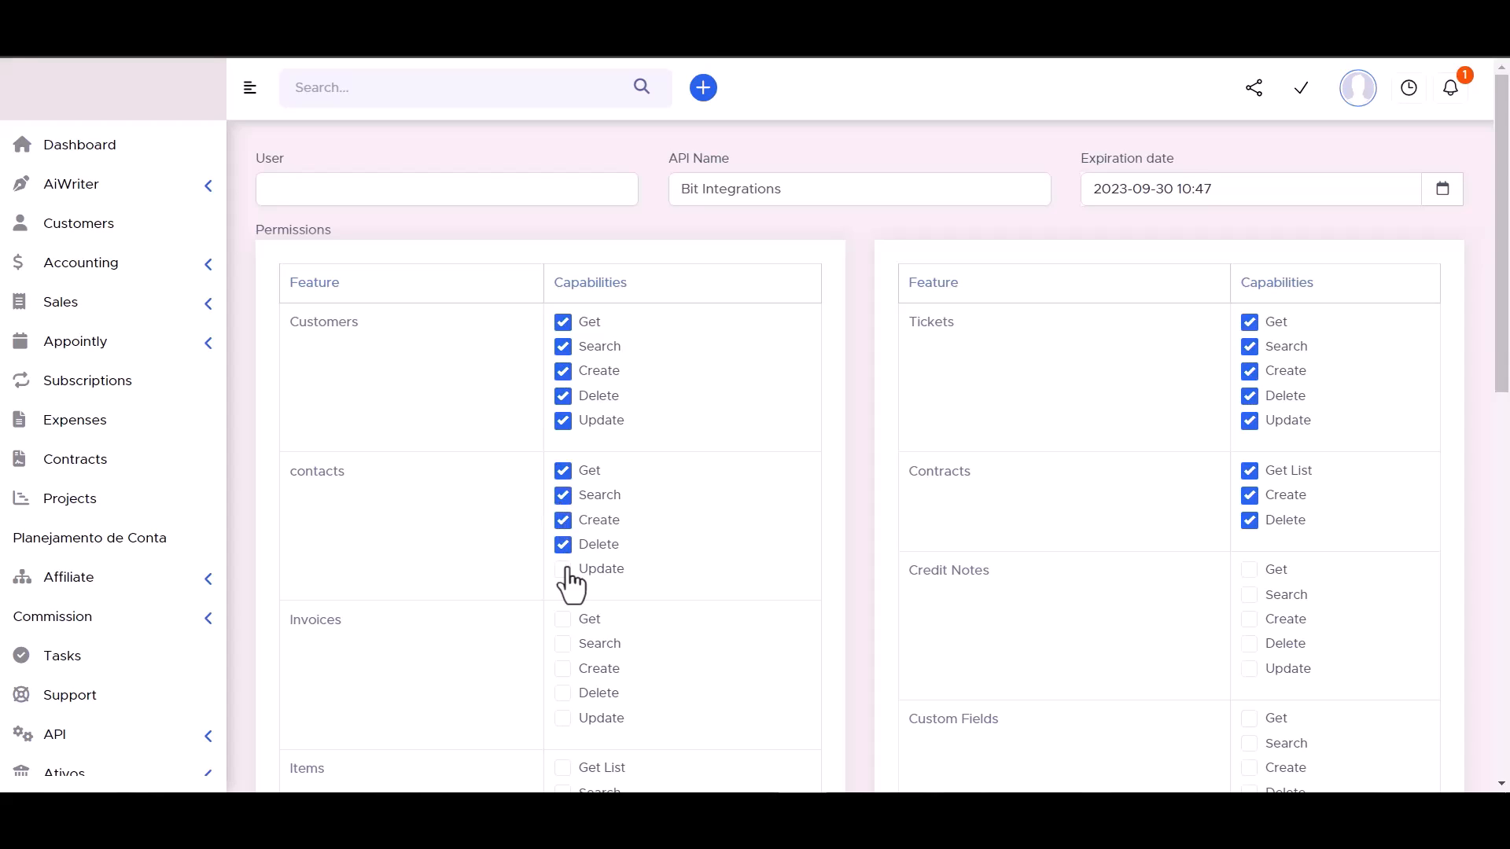
left_click(563, 569)
scroll(677, 432, "down", 3)
left_click(563, 471)
left_click(563, 496)
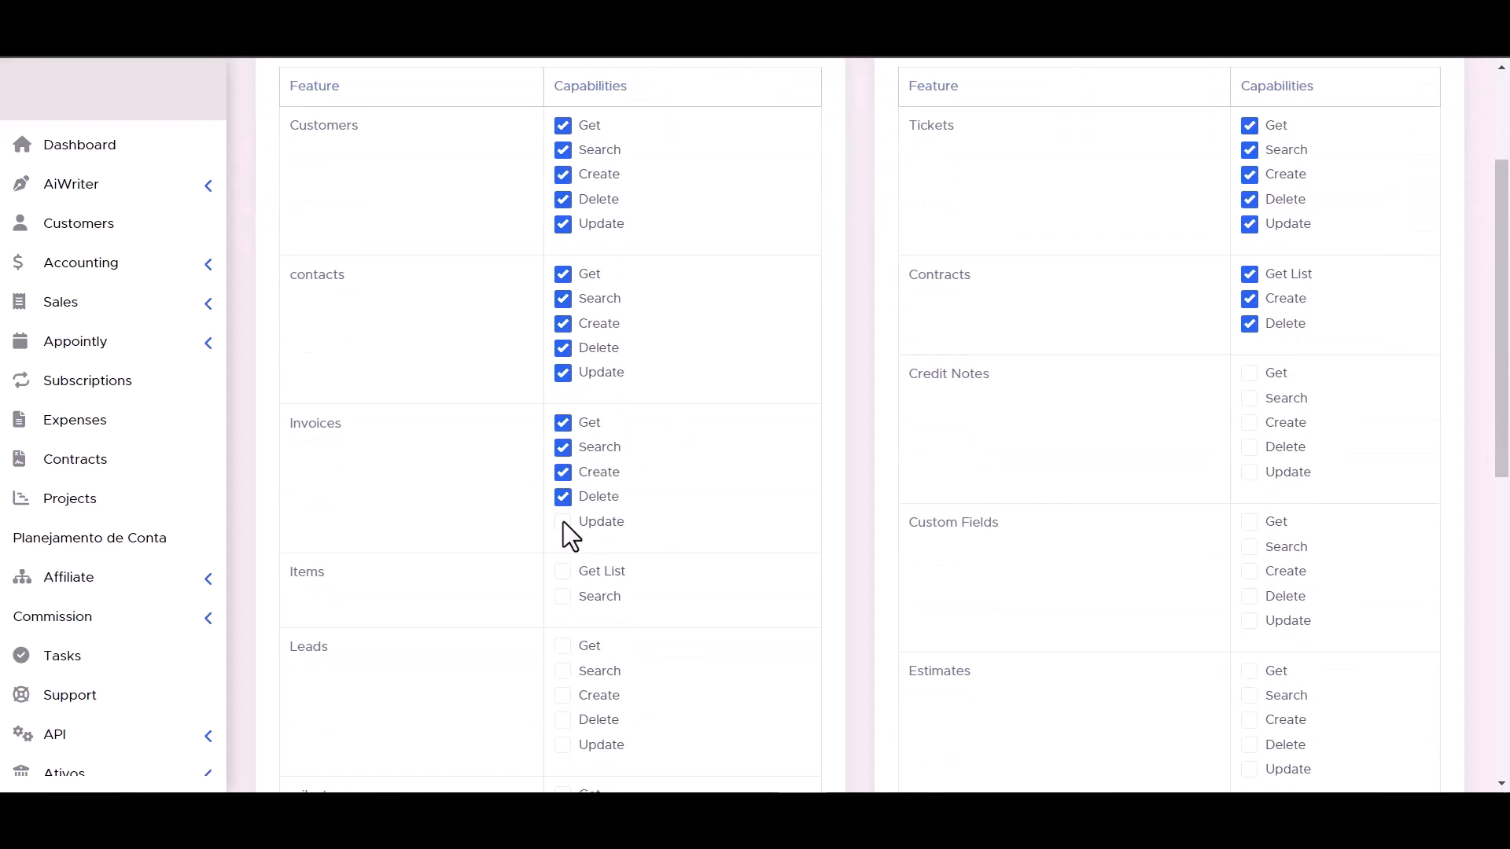
Grant the token all Credit Notes and Custom Fields permissions, and Get List and Search for Items.
left_click(1250, 374)
scroll(668, 487, "down", 3)
left_click(563, 375)
left_click(1249, 425)
left_click(1250, 400)
left_click(1250, 375)
left_click(1249, 350)
left_click(1250, 326)
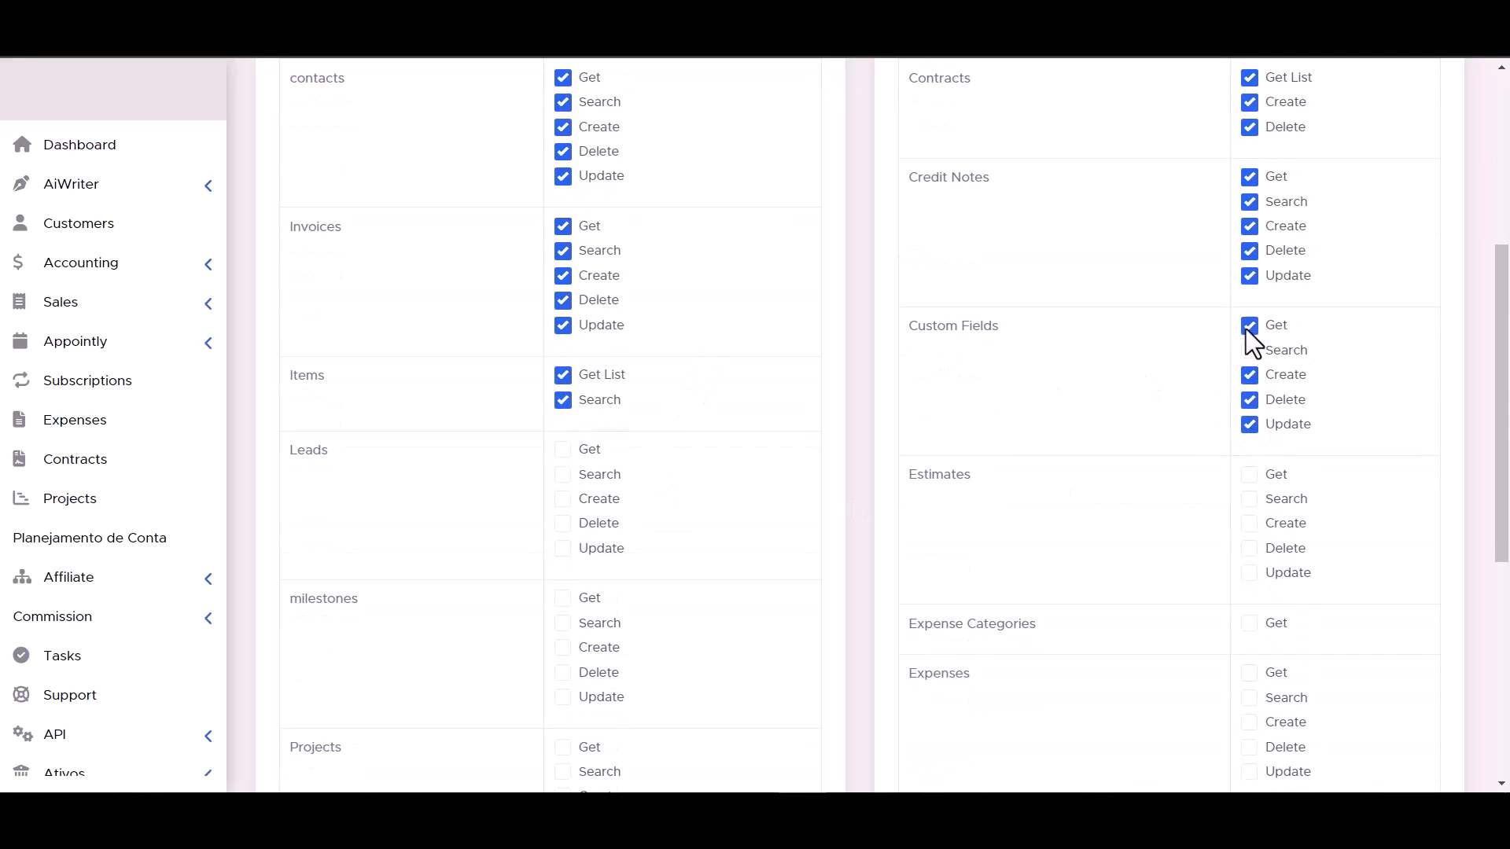
Grant the token Get, Search, Create, Delete and Update permissions for Leads and Estimates.
left_click(563, 498)
left_click(563, 524)
left_click(563, 548)
left_click(1250, 499)
left_click(1250, 548)
left_click(1249, 573)
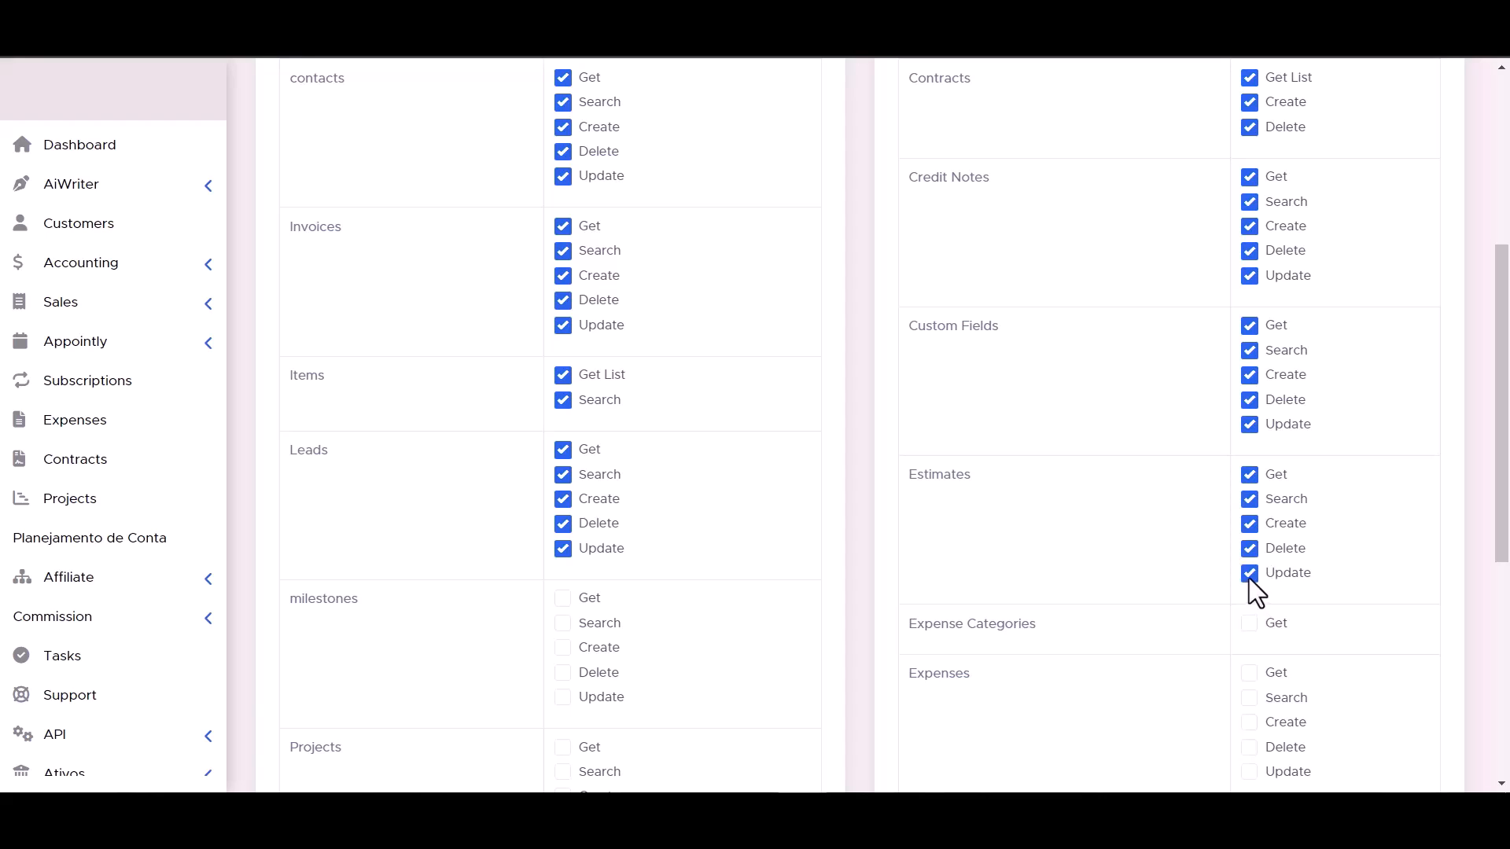
Grant the token all milestones, Projects and Expenses permissions, and Get for Expense Categories.
scroll(1259, 567, "down", 1)
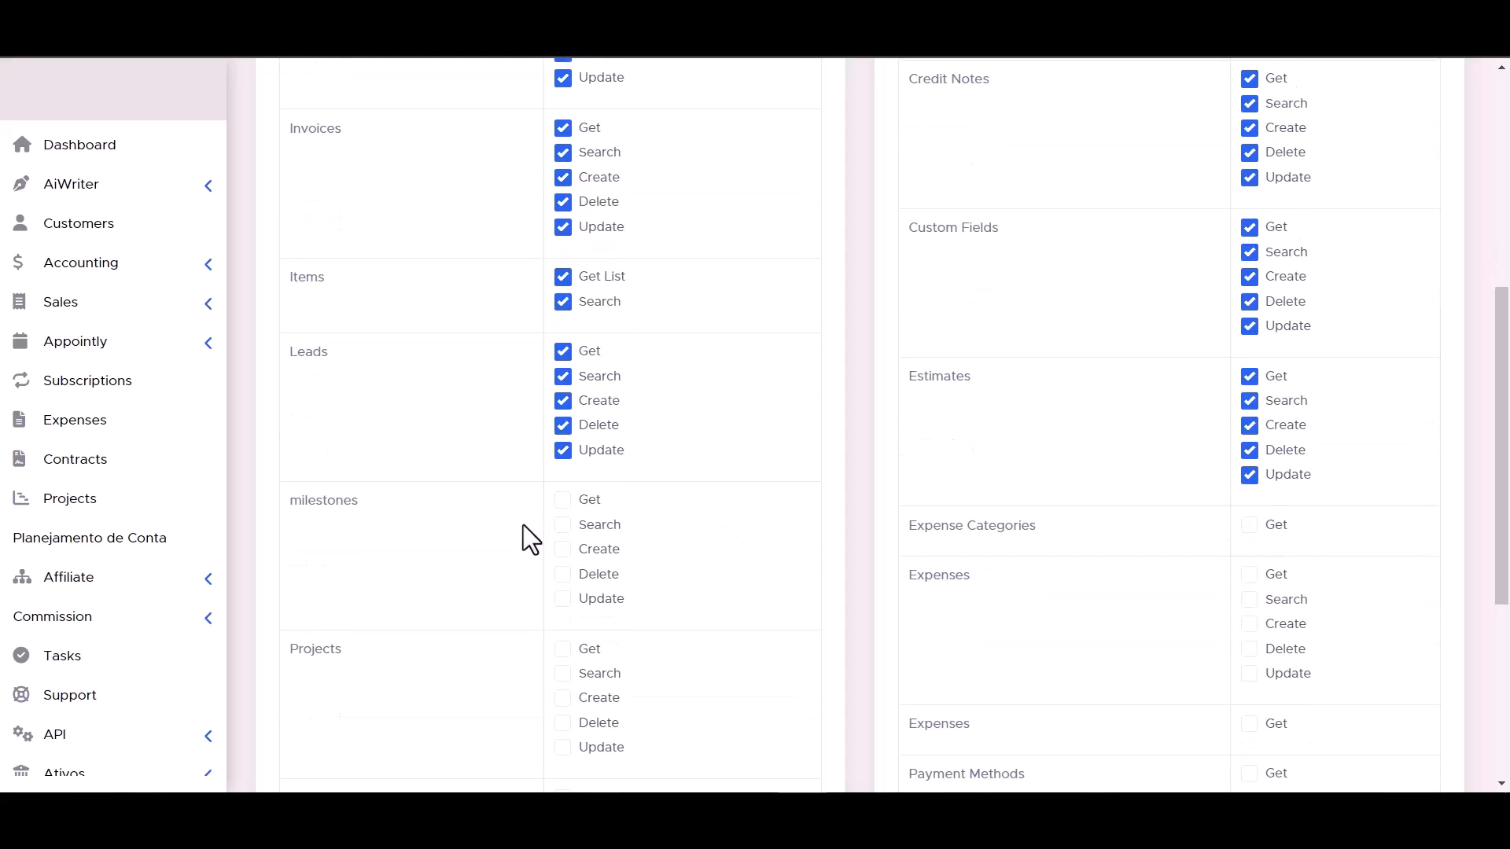
scroll(566, 526, "down", 2)
scroll(1093, 368, "down", 2)
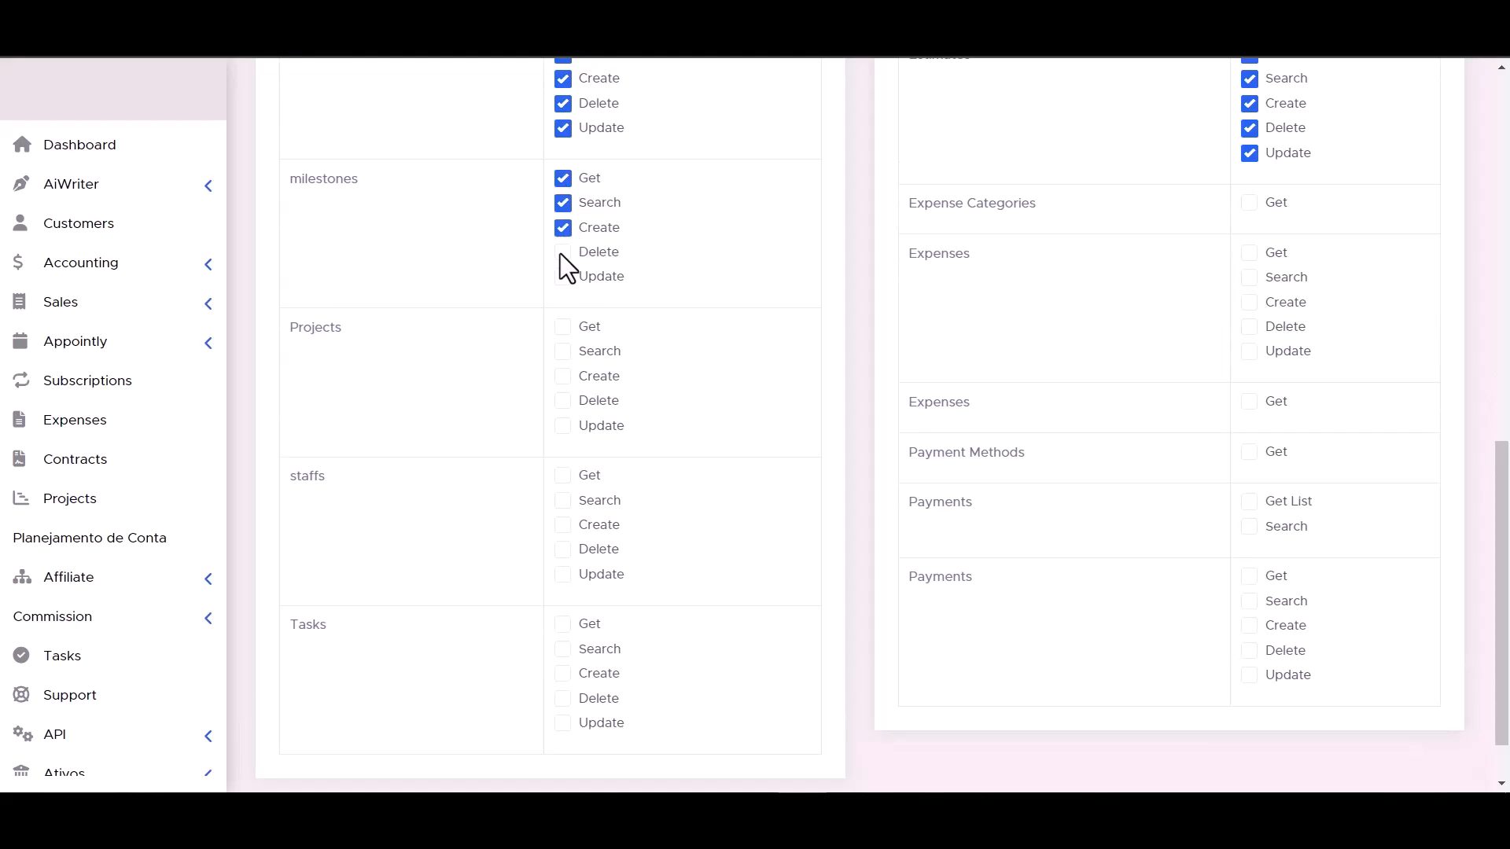
left_click(1247, 203)
left_click(570, 402)
left_click(566, 425)
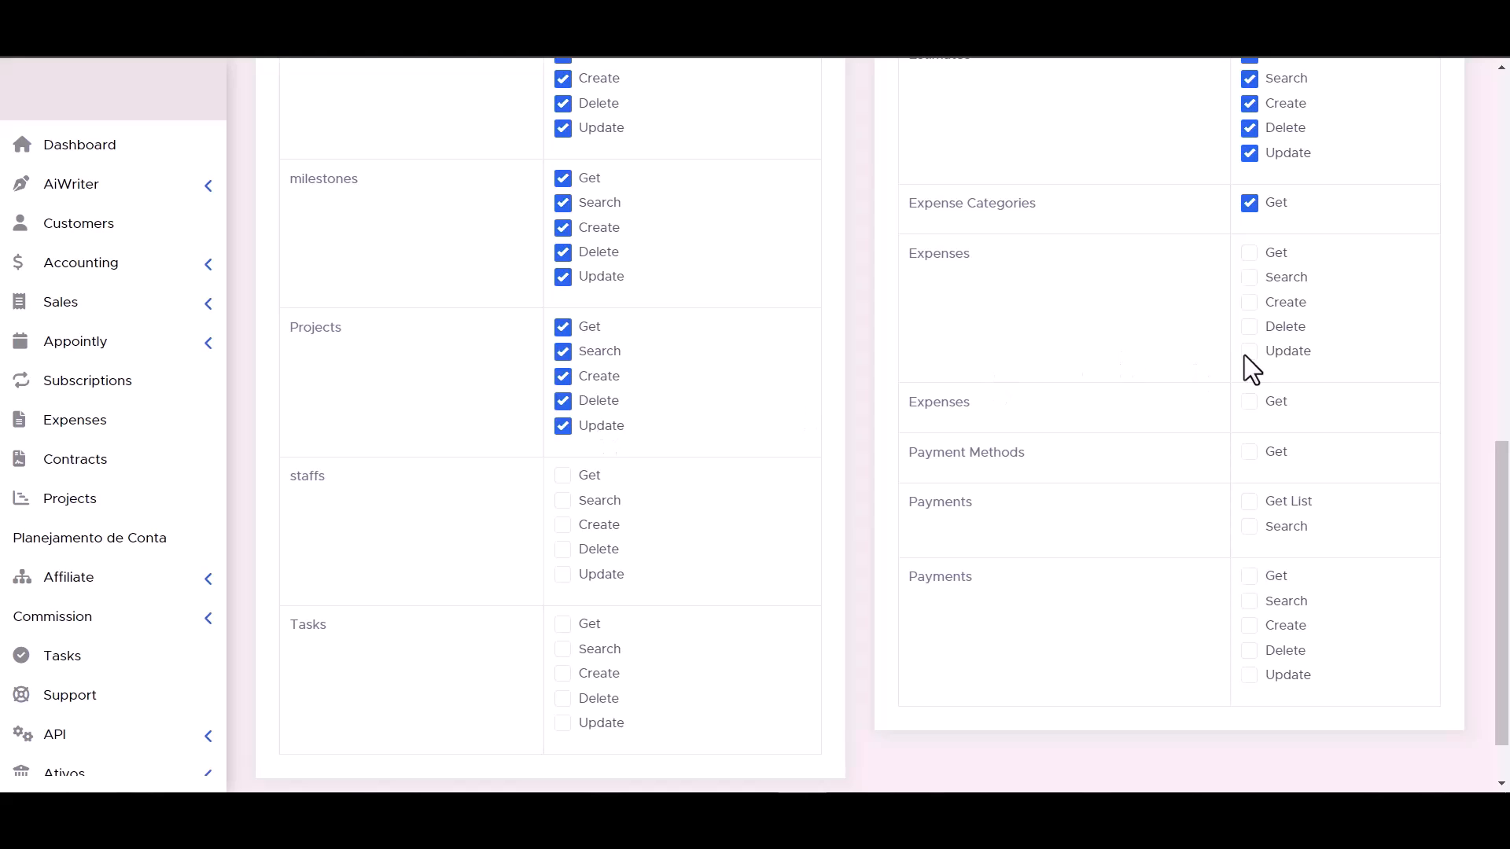
left_click(1250, 277)
left_click(1249, 254)
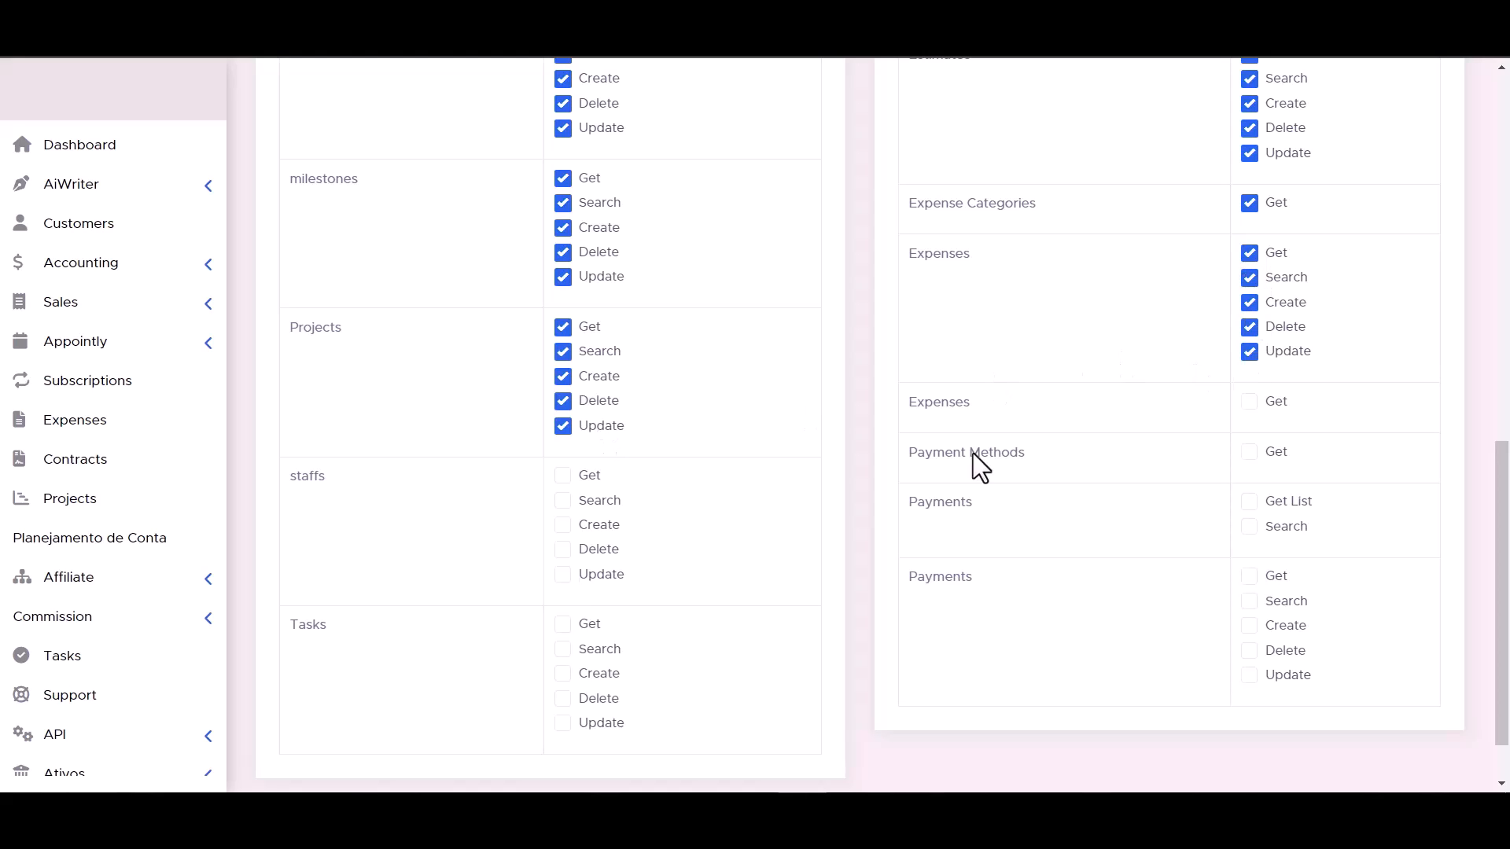
Grant the token all staffs permissions, Get for the second Expenses entry and Payment Methods, and Get List and Search for Payments.
left_click(563, 475)
left_click(563, 500)
left_click(563, 525)
left_click(563, 549)
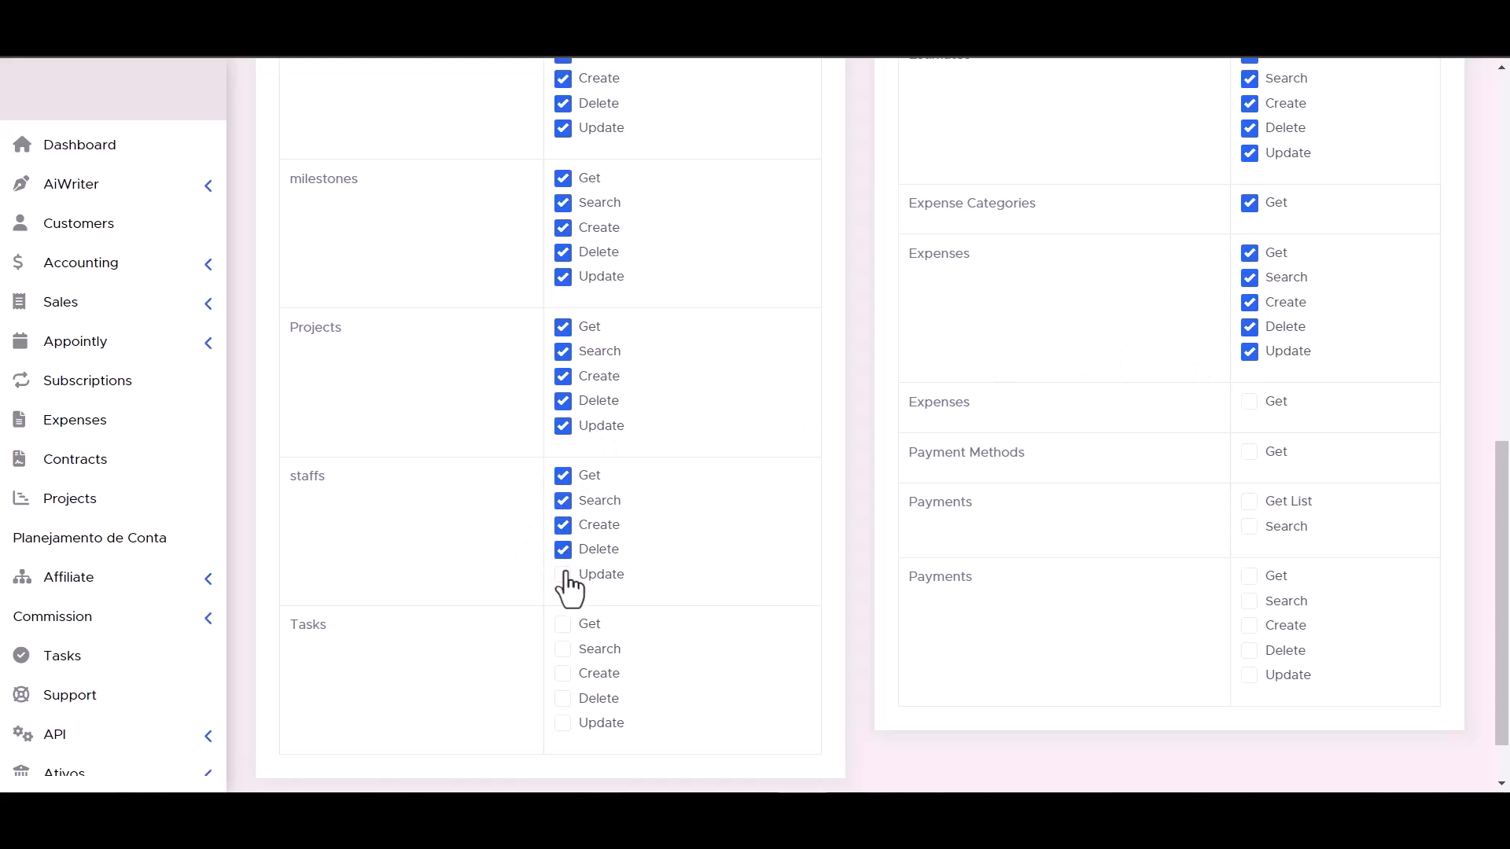
left_click(1251, 401)
left_click(1249, 502)
Grant the token Get, Search, Create, Delete and Update for Tasks and the last Payments entry, and submit the token.
scroll(865, 514, "down", 1)
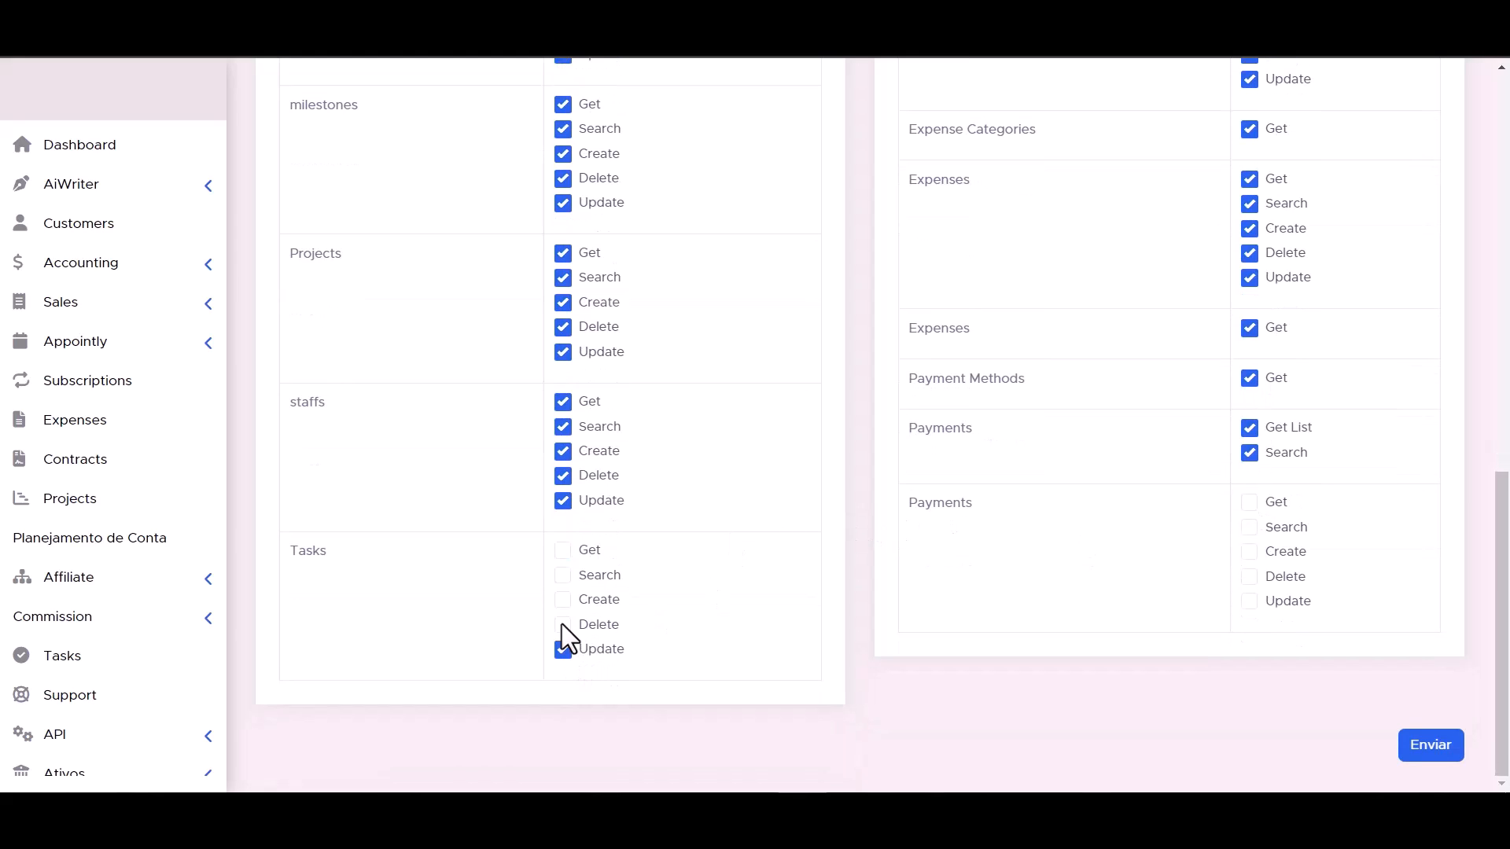
left_click(565, 576)
left_click(563, 549)
left_click(1250, 601)
left_click(1249, 551)
left_click(1250, 577)
left_click(1249, 527)
left_click(1249, 503)
scroll(949, 625, "up", 1)
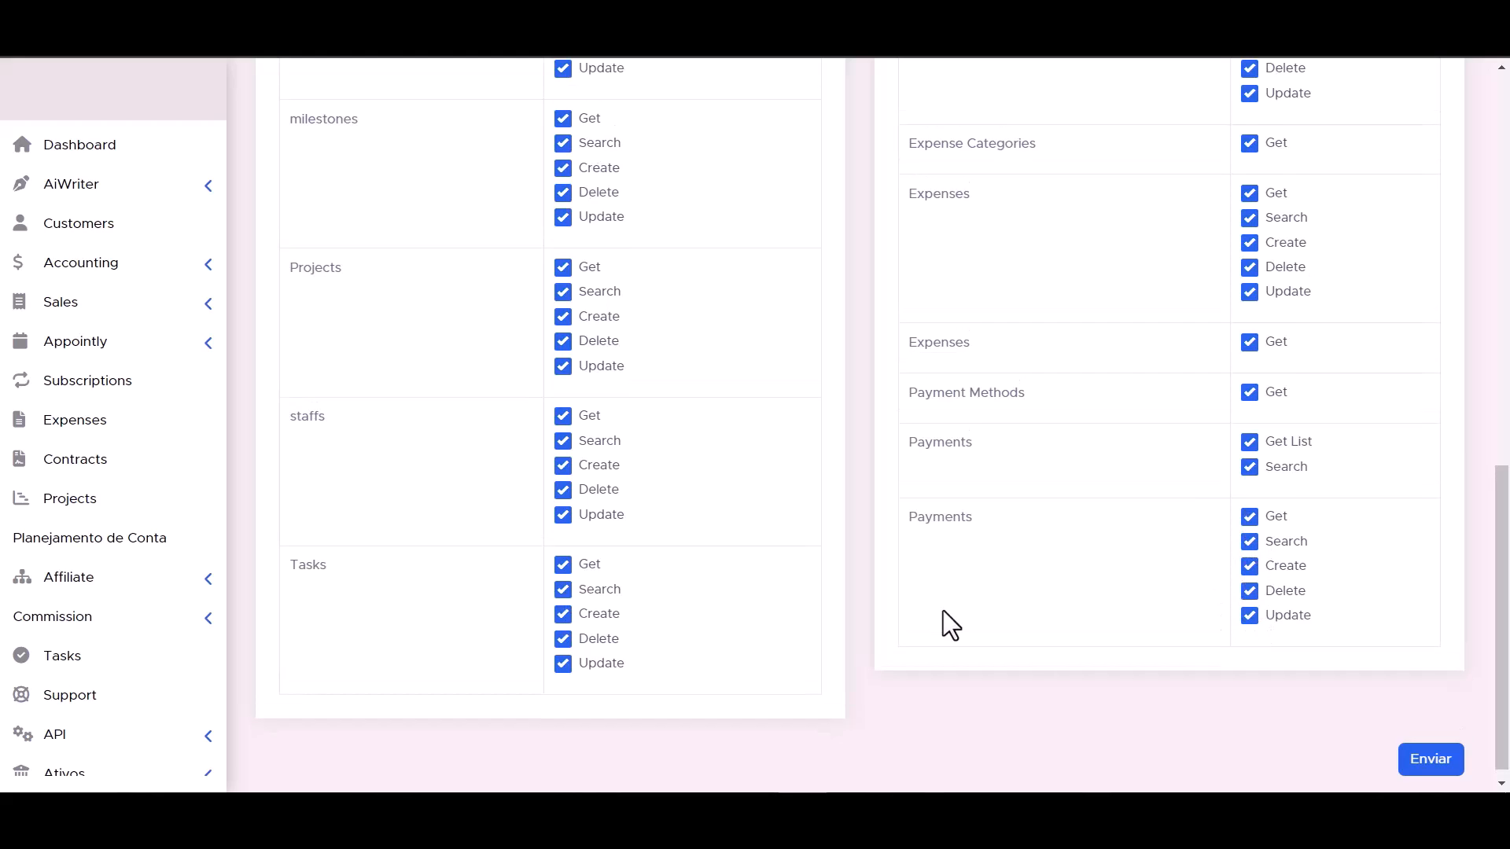
scroll(942, 622, "down", 1)
left_click(1431, 745)
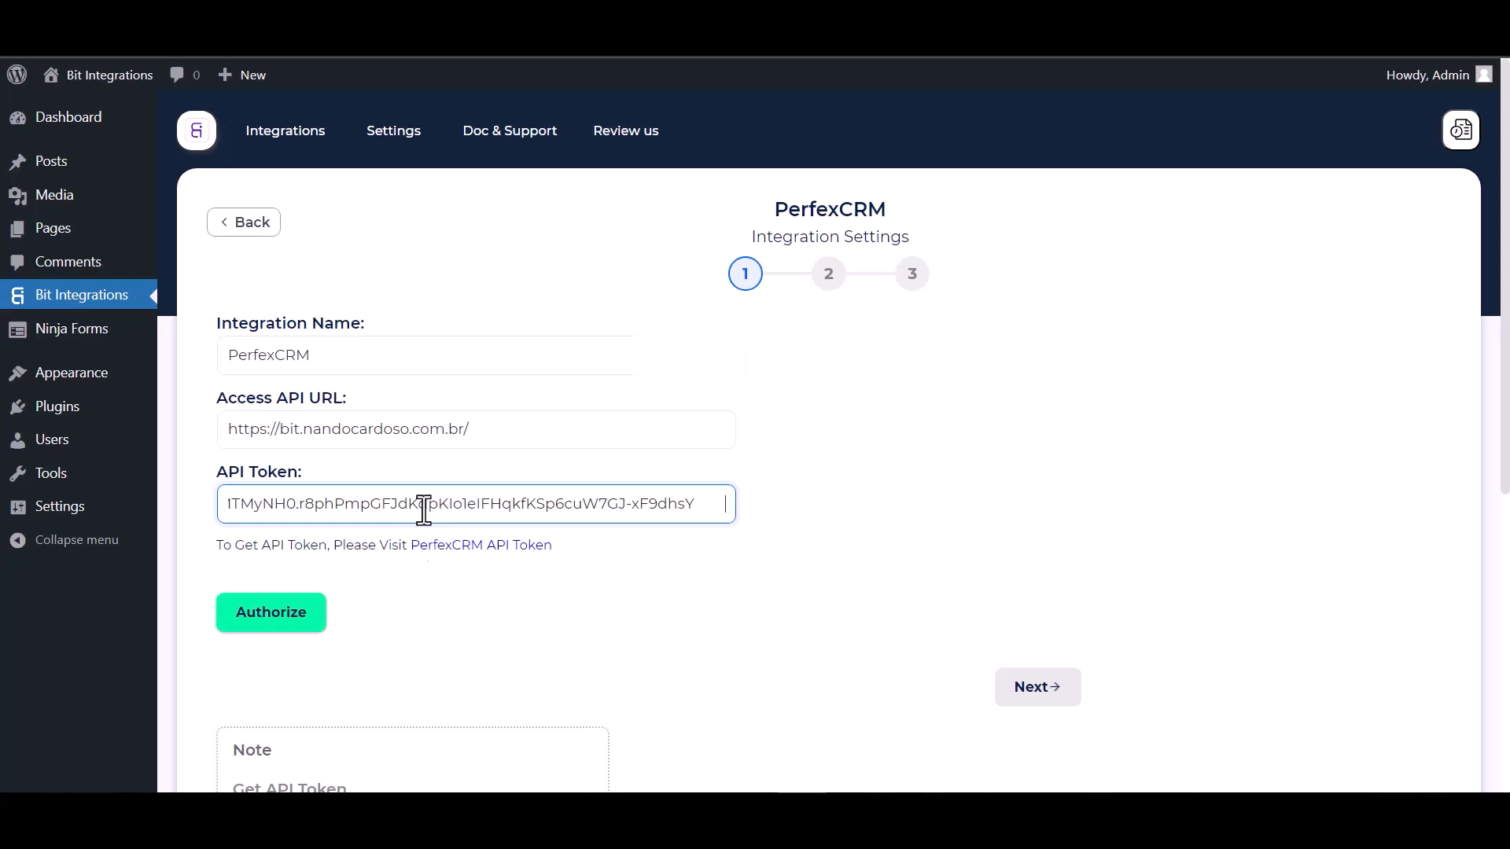
Authorize the PerfexCRM connection in Bit Integrations with the API token and continue to the action settings.
left_click(265, 622)
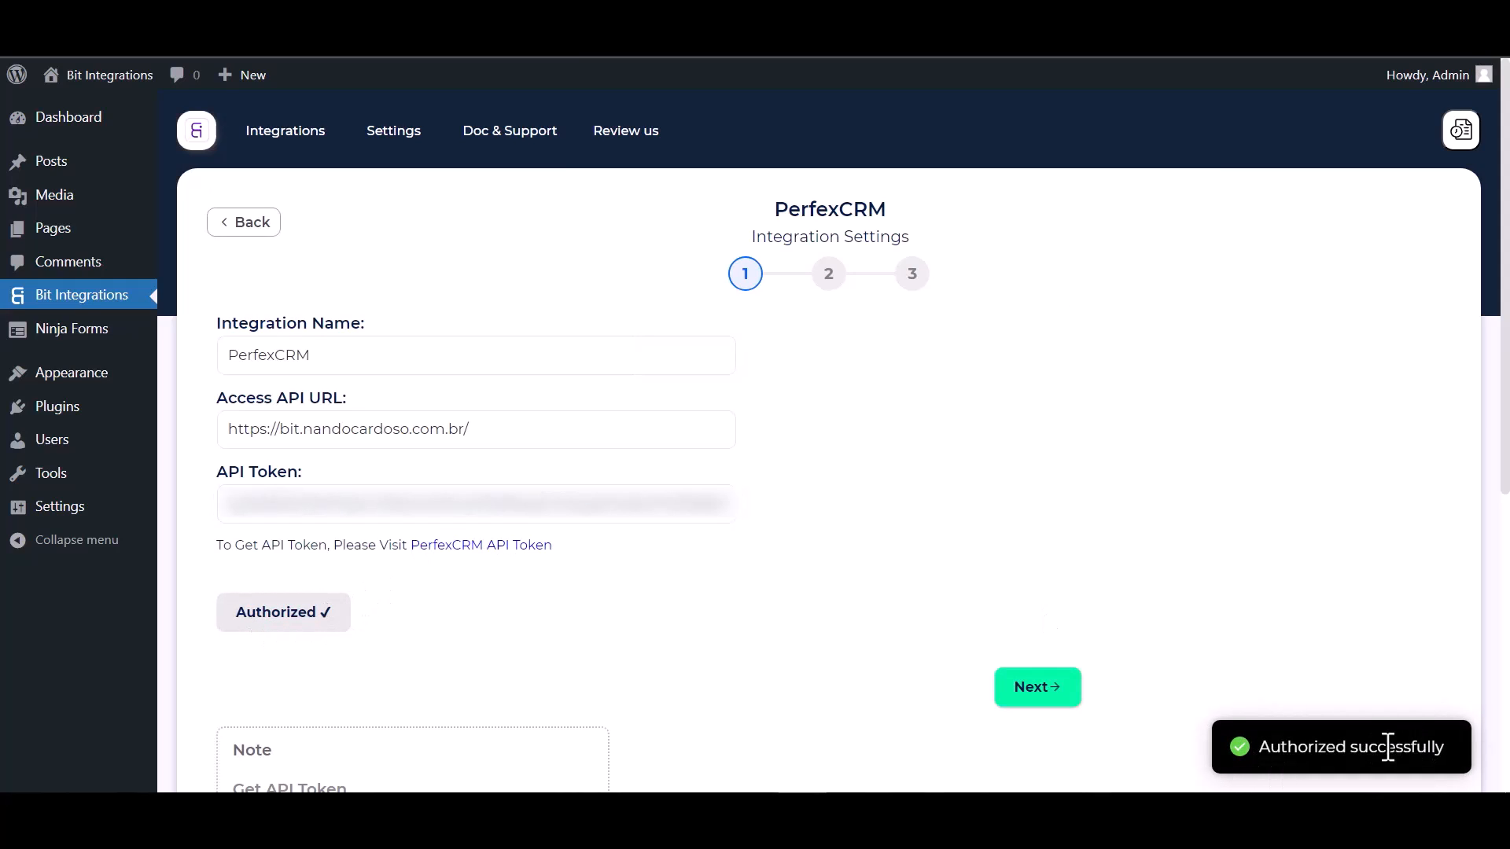
scroll(897, 472, "down", 1)
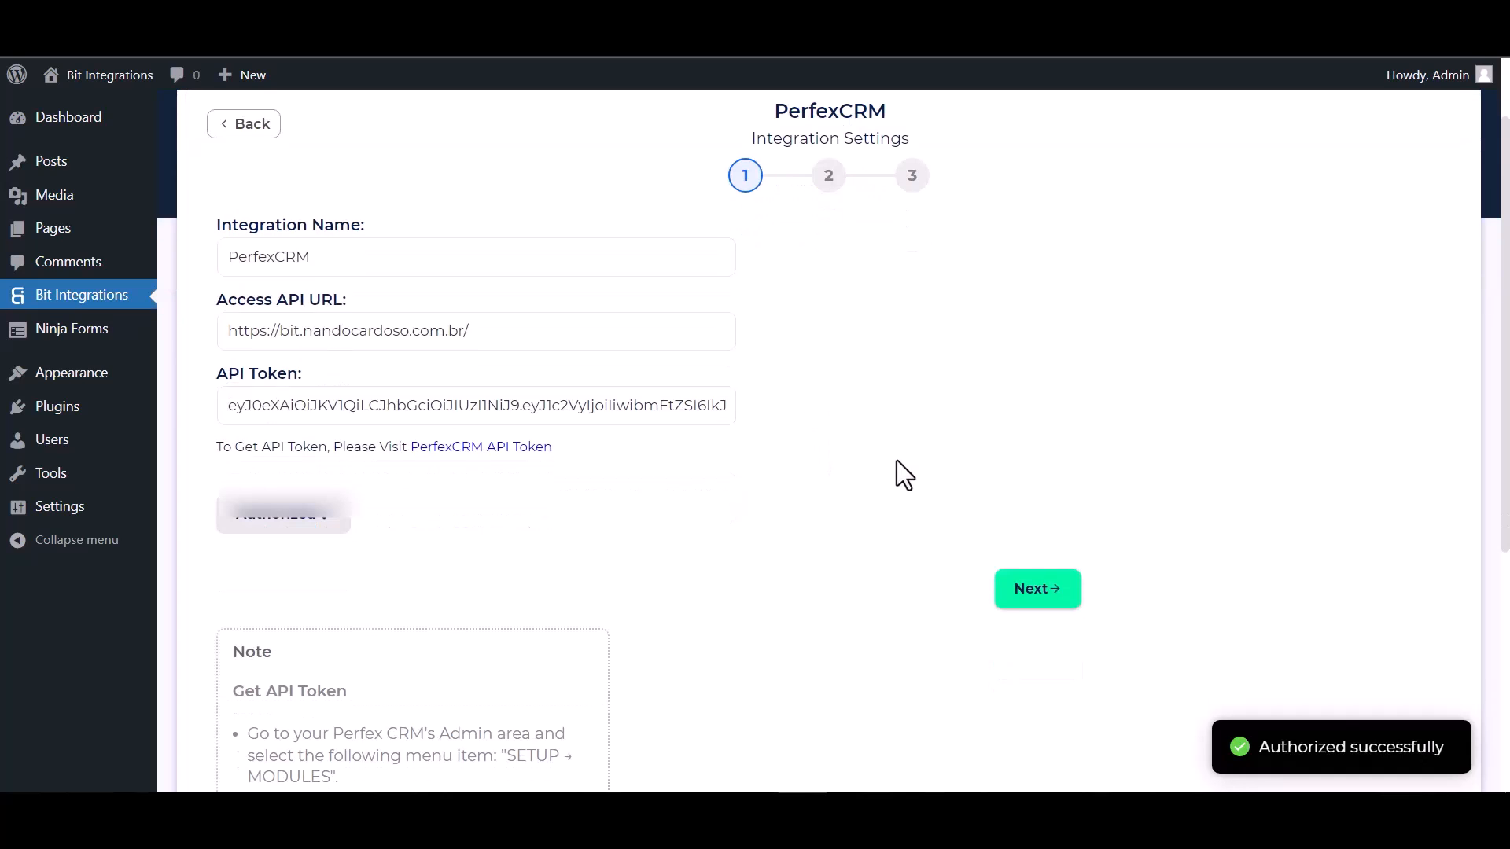
scroll(839, 499, "up", 1)
left_click(1042, 685)
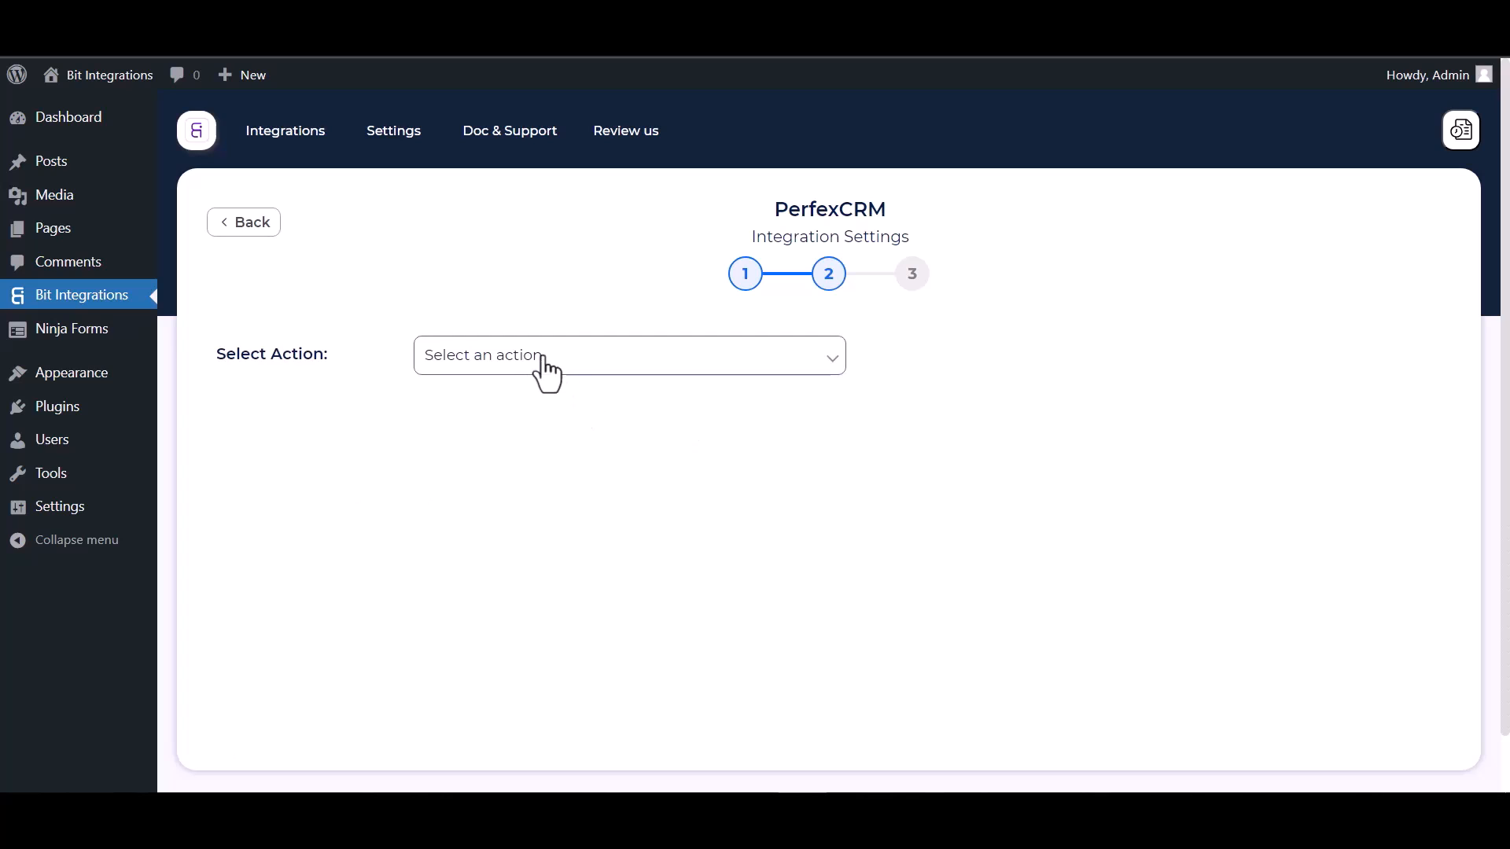
Set the integration's action to Create Contact for the customer Bit Integrations.
left_click(586, 362)
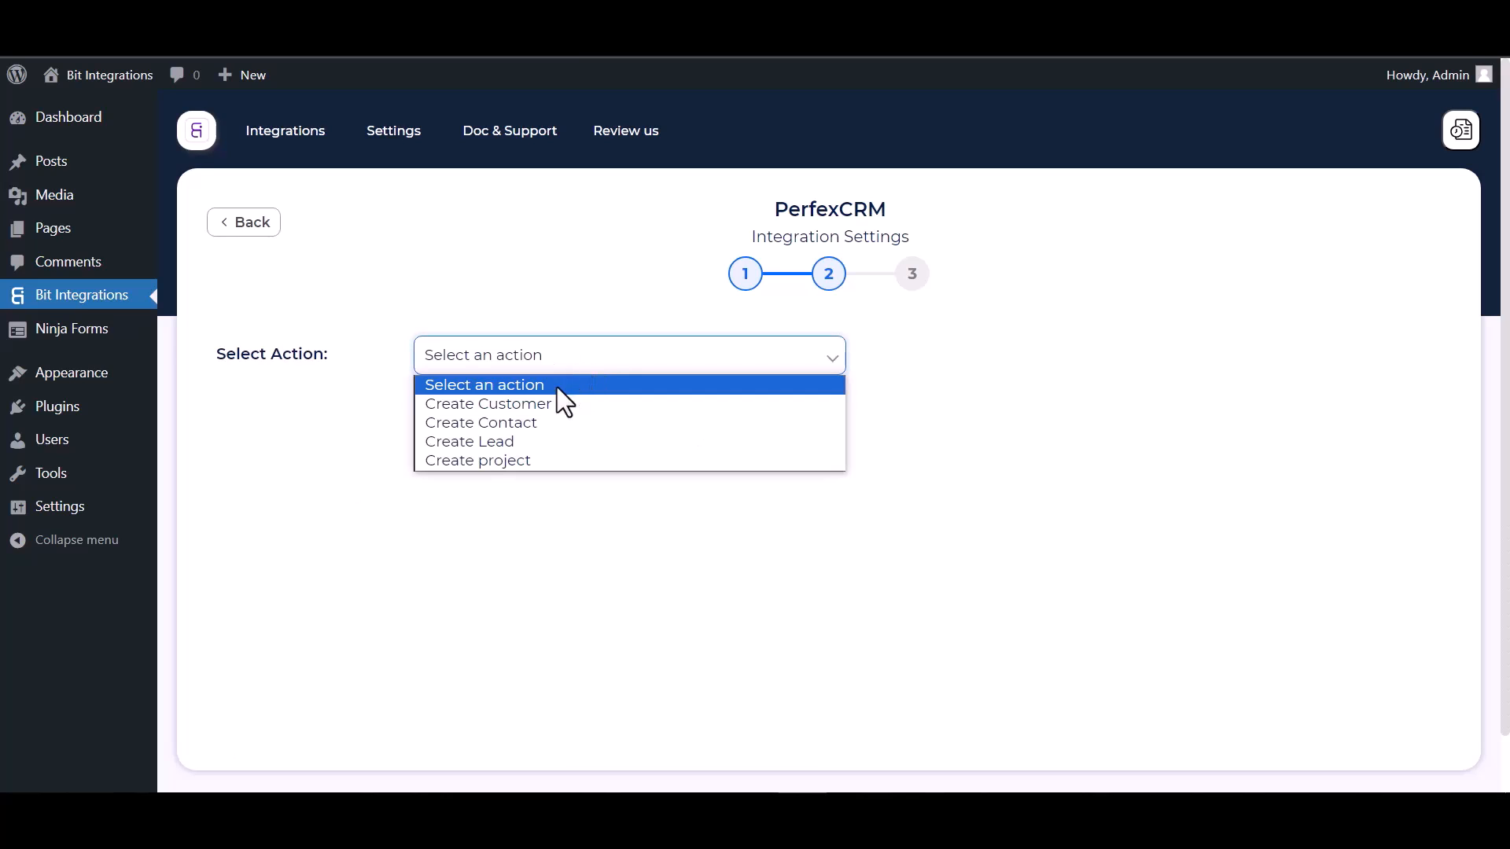
left_click(517, 430)
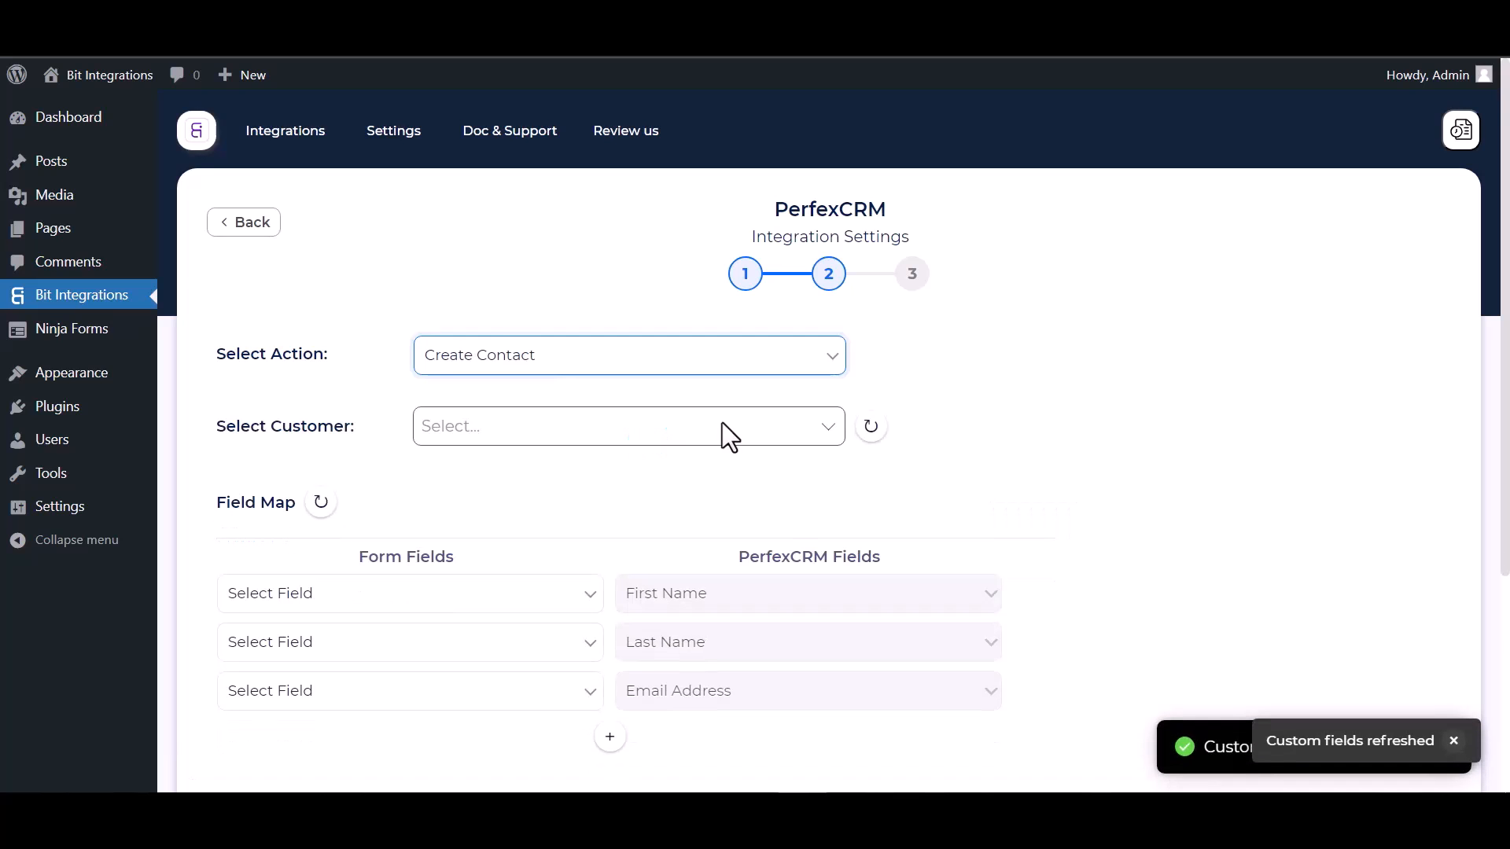
scroll(722, 422, "down", 1)
left_click(503, 368)
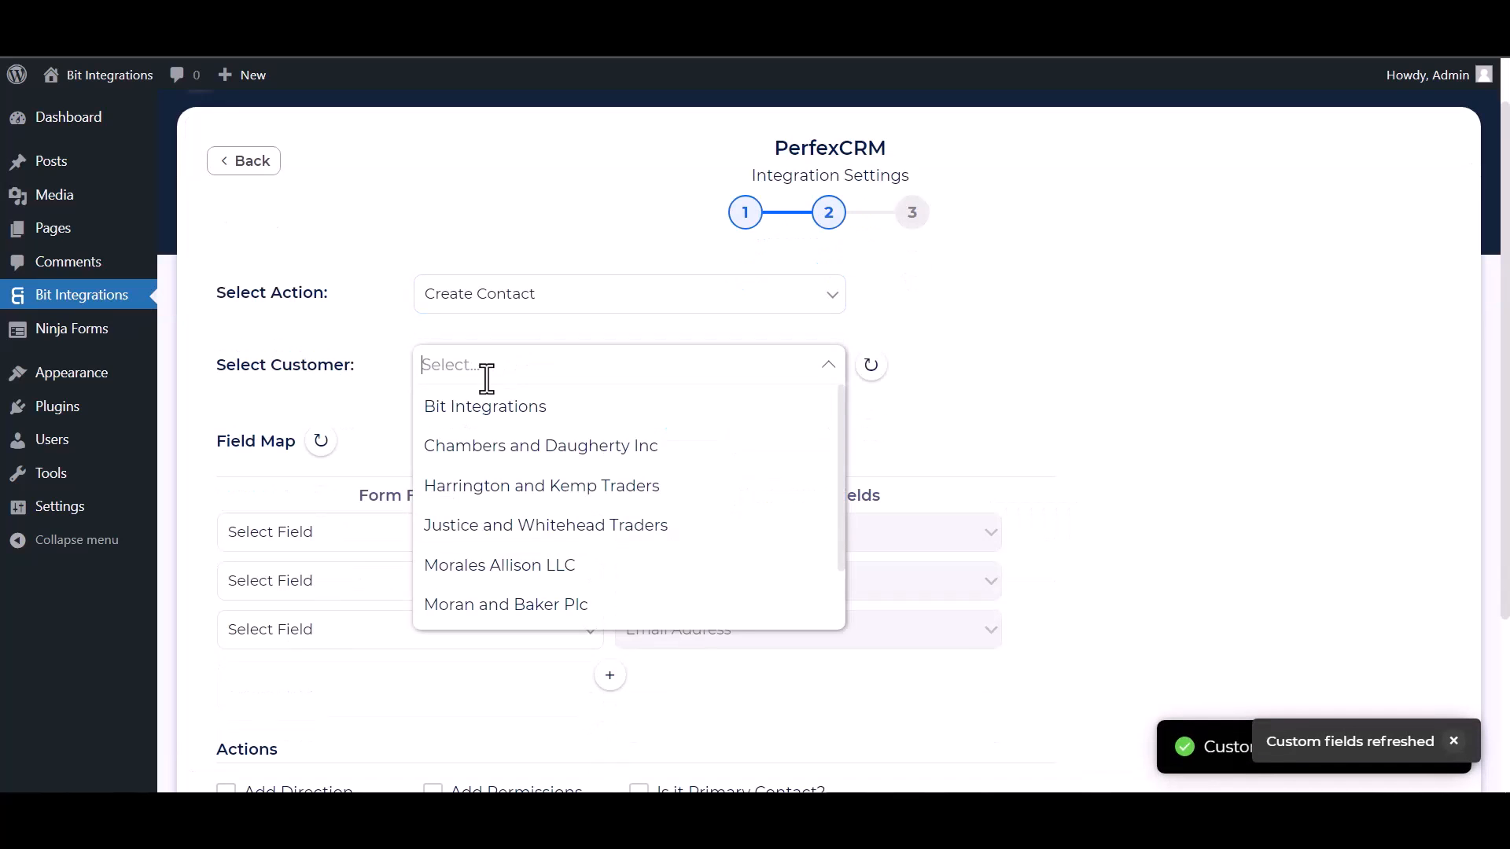
left_click(488, 417)
Map the form fields First Name, Last Name and Email to PerfexCRM's First Name, Last Name and Email Address.
scroll(582, 385, "down", 3)
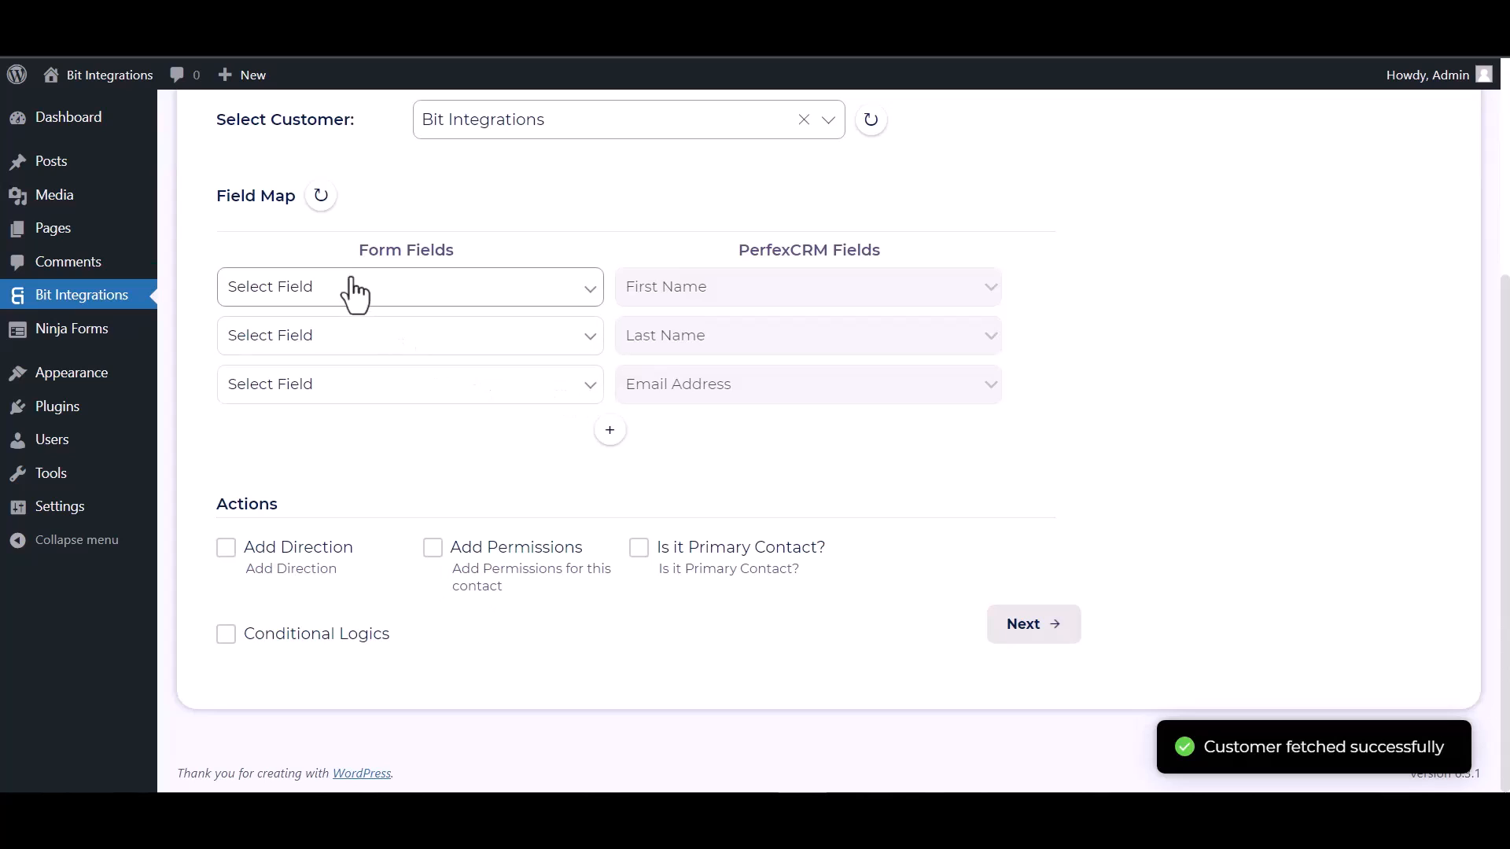
left_click(426, 302)
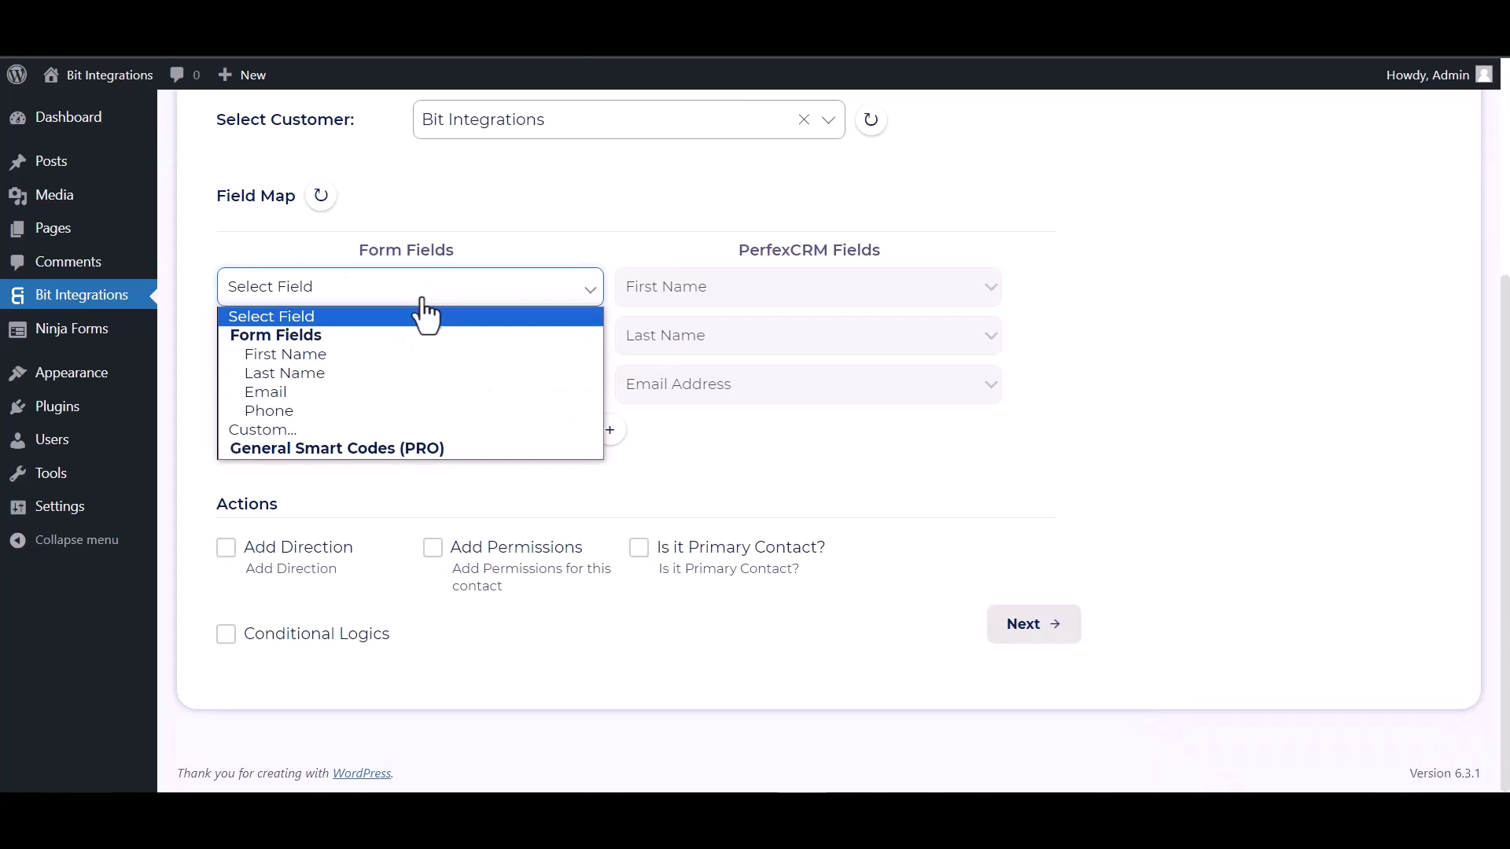
left_click(341, 371)
left_click(429, 350)
left_click(326, 424)
left_click(341, 389)
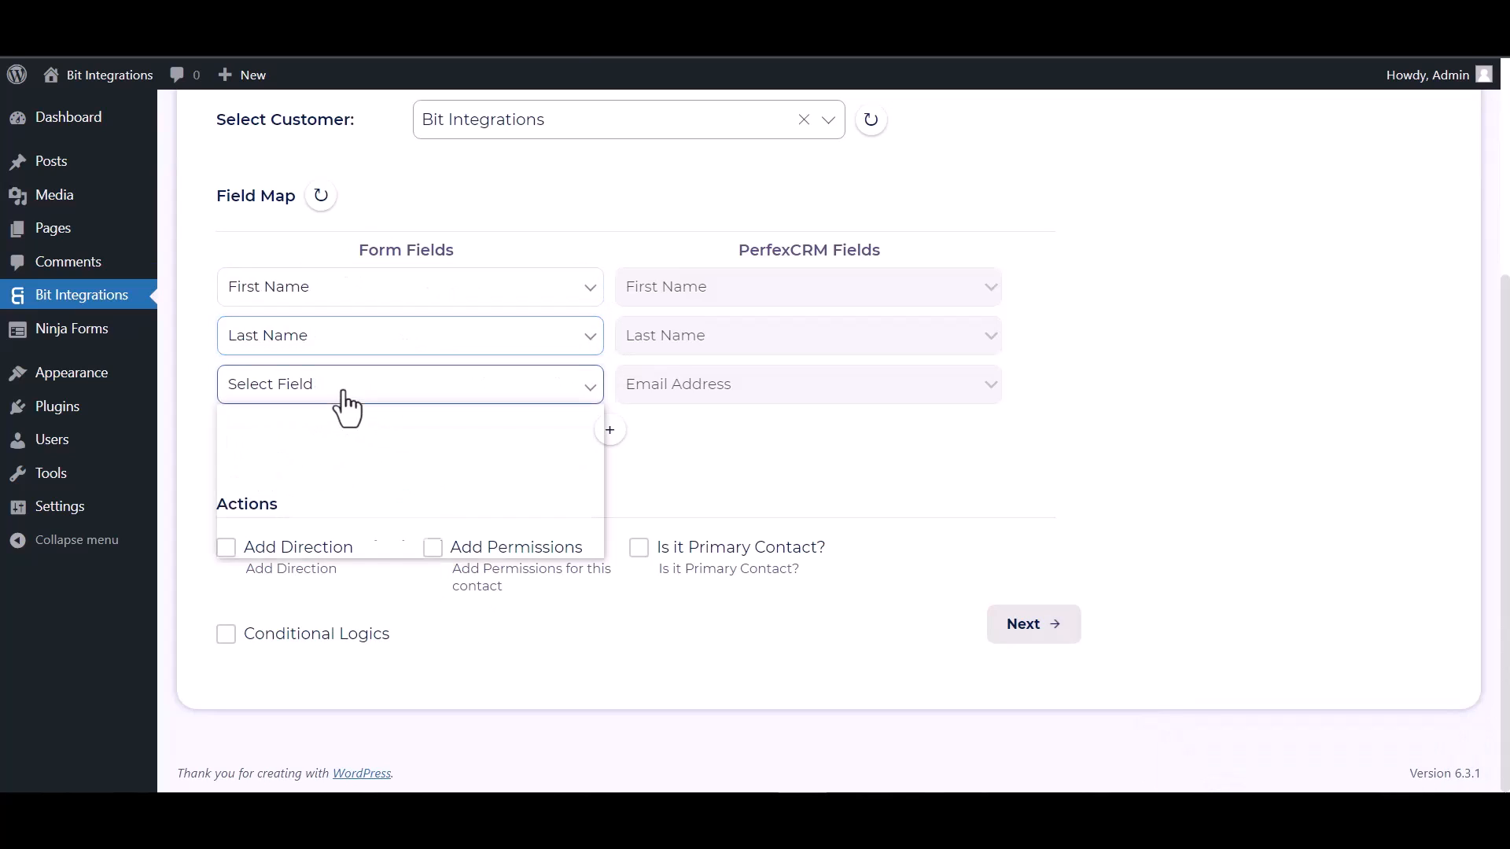
left_click(360, 490)
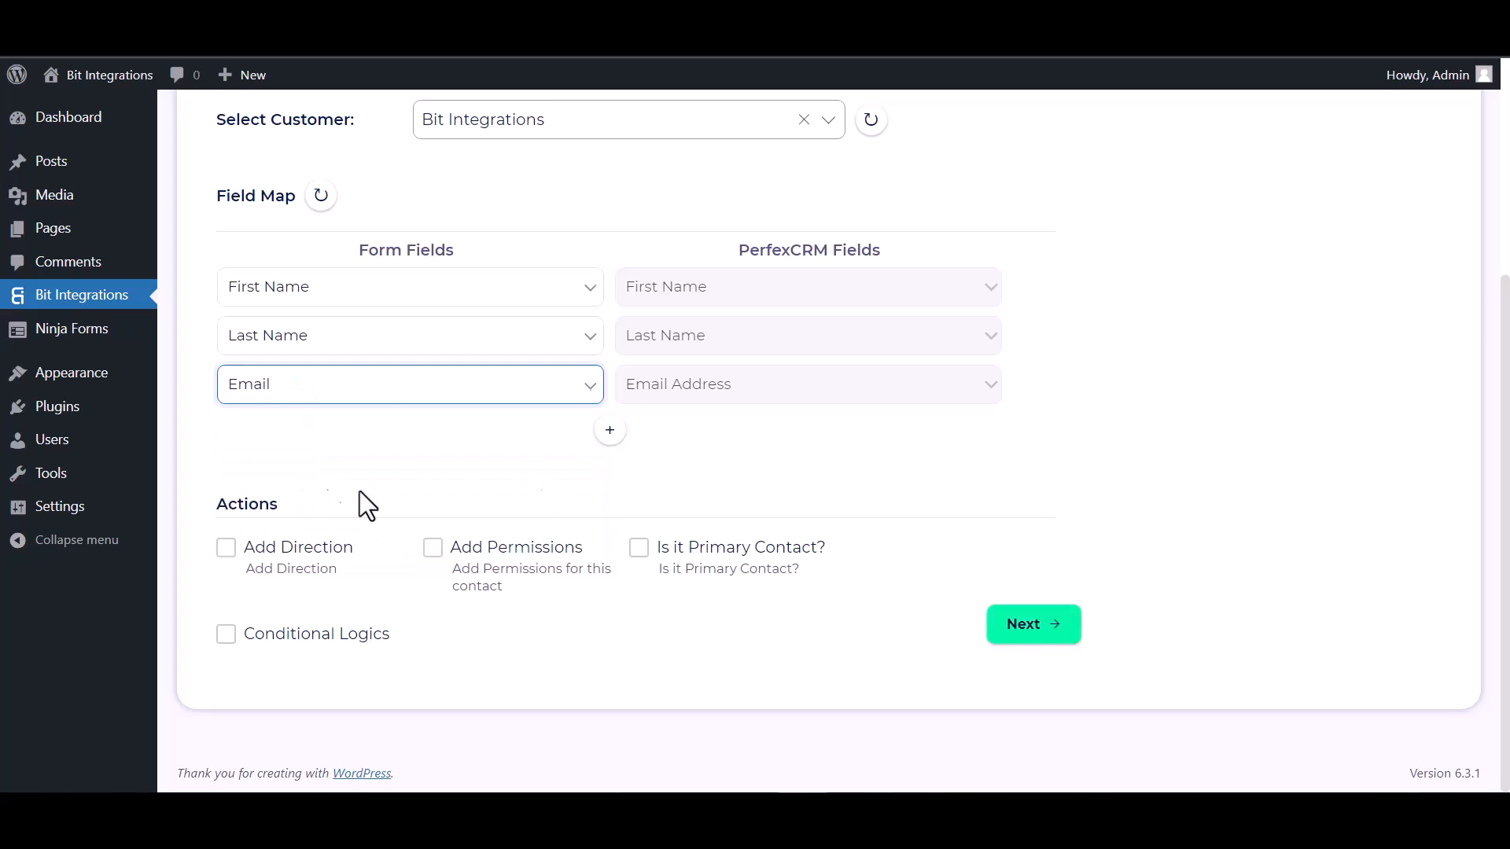
Add a field mapping from the form's Phone field to PerfexCRM's Phone Number.
left_click(610, 431)
left_click(658, 445)
left_click(654, 499)
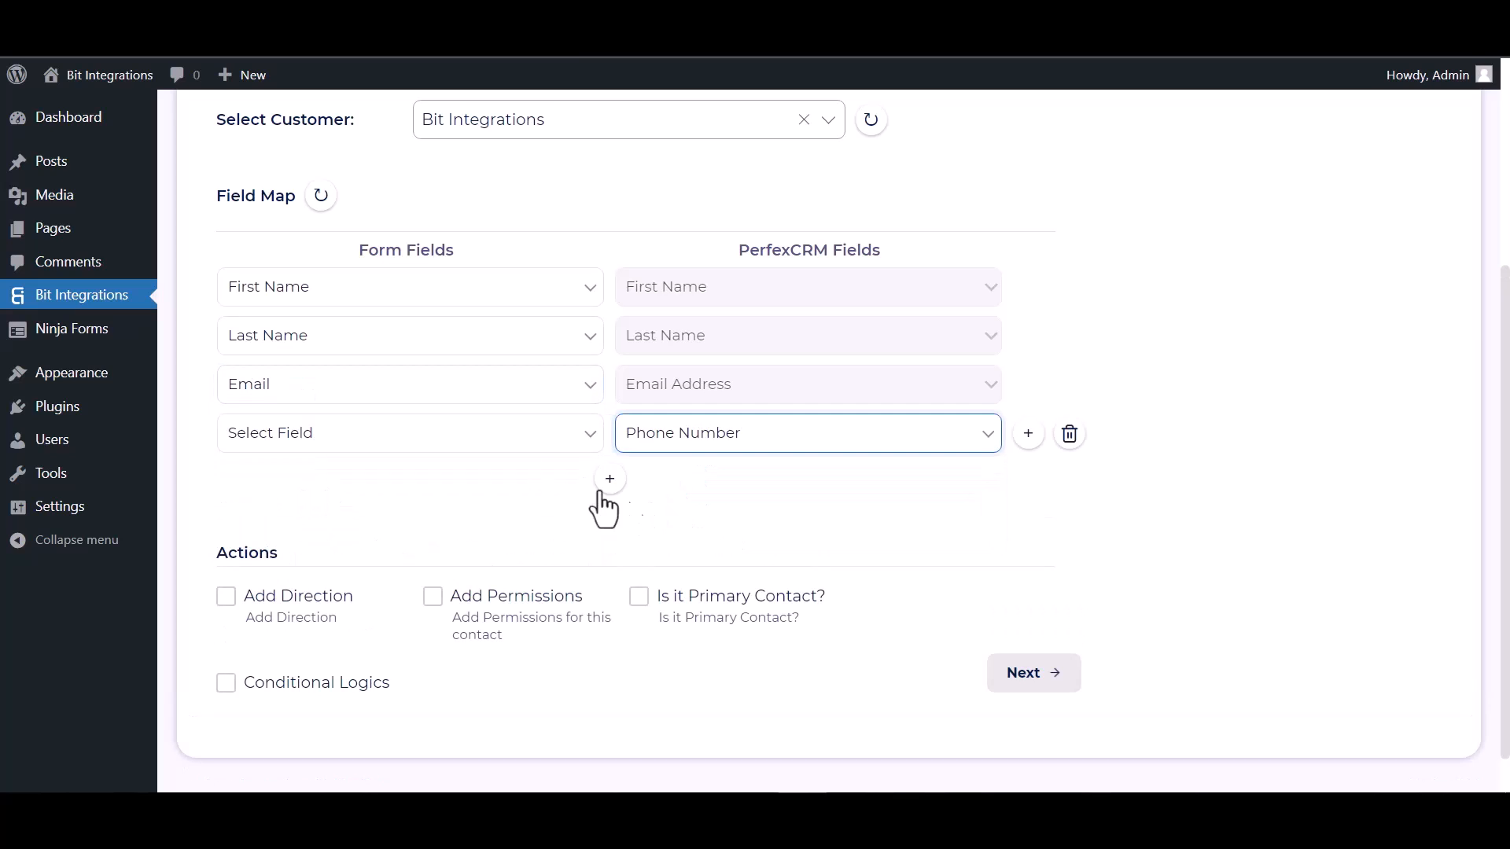
left_click(488, 441)
left_click(300, 556)
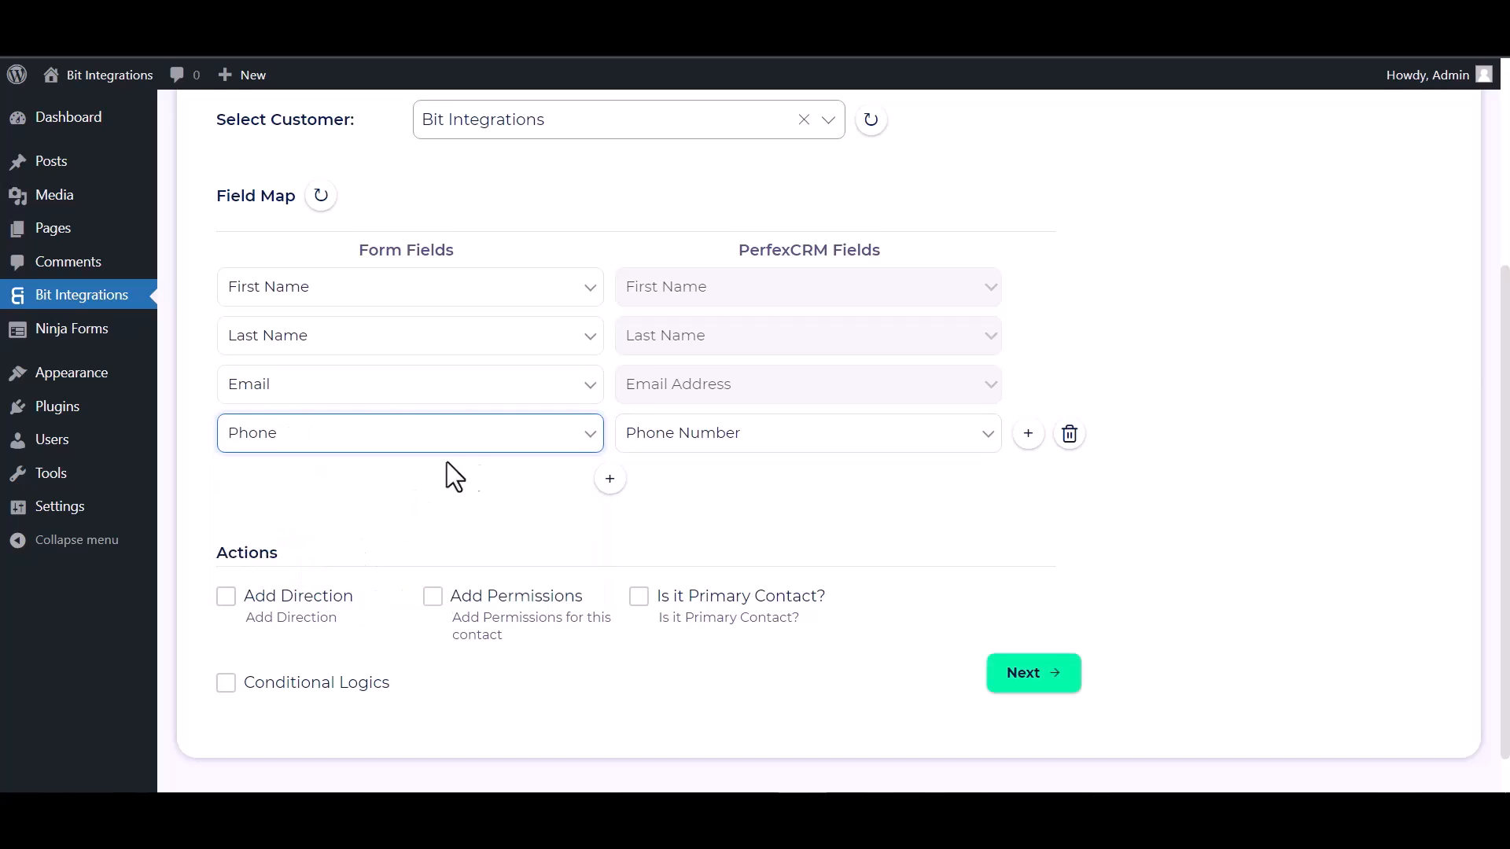
Enable Conditional Logics to view its rule options, and disable it again.
scroll(511, 445, "down", 2)
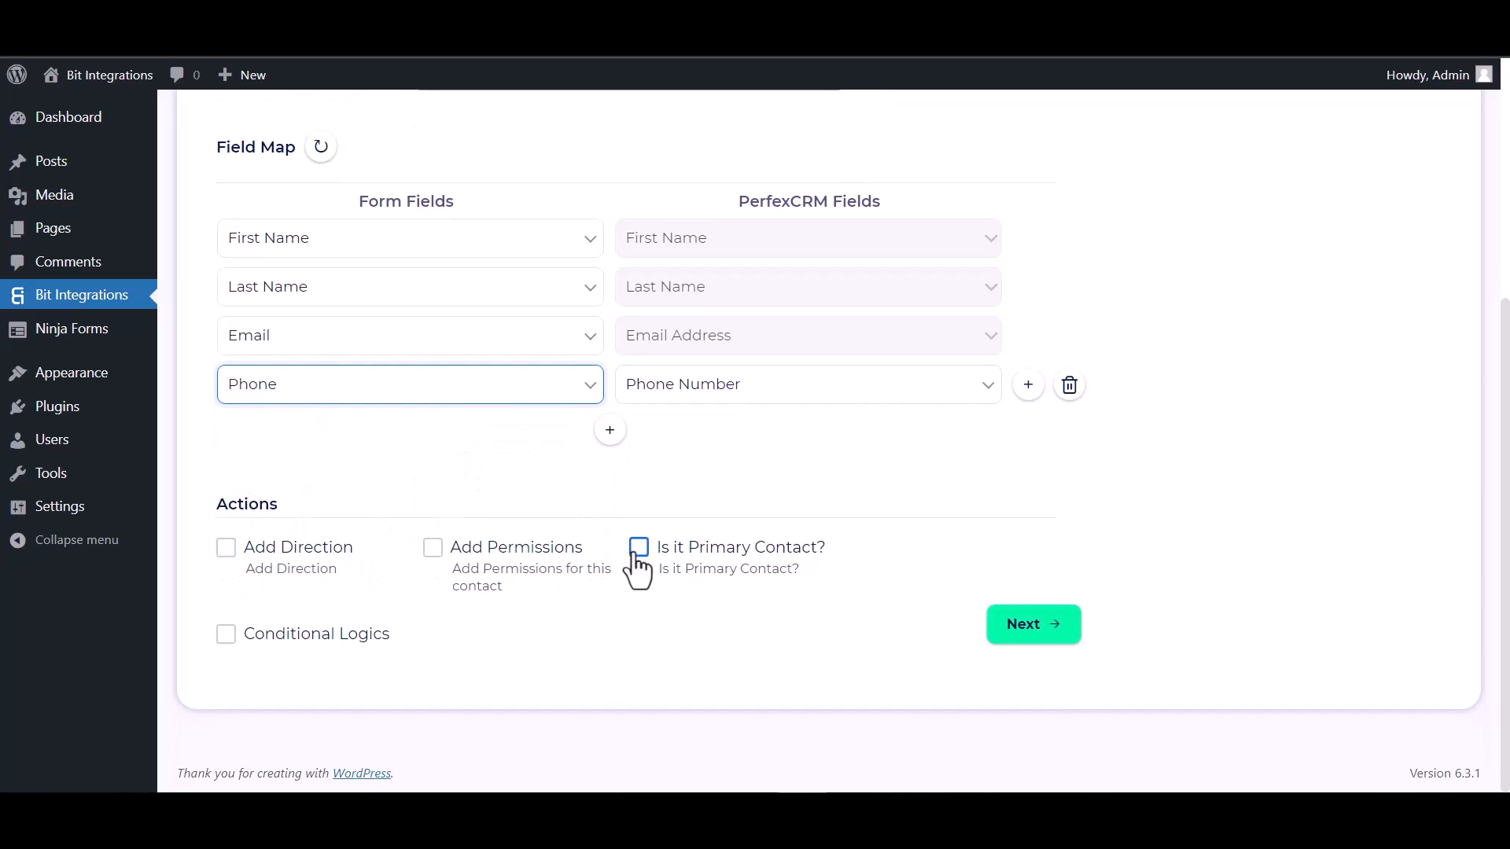
left_click(225, 634)
scroll(516, 541, "down", 2)
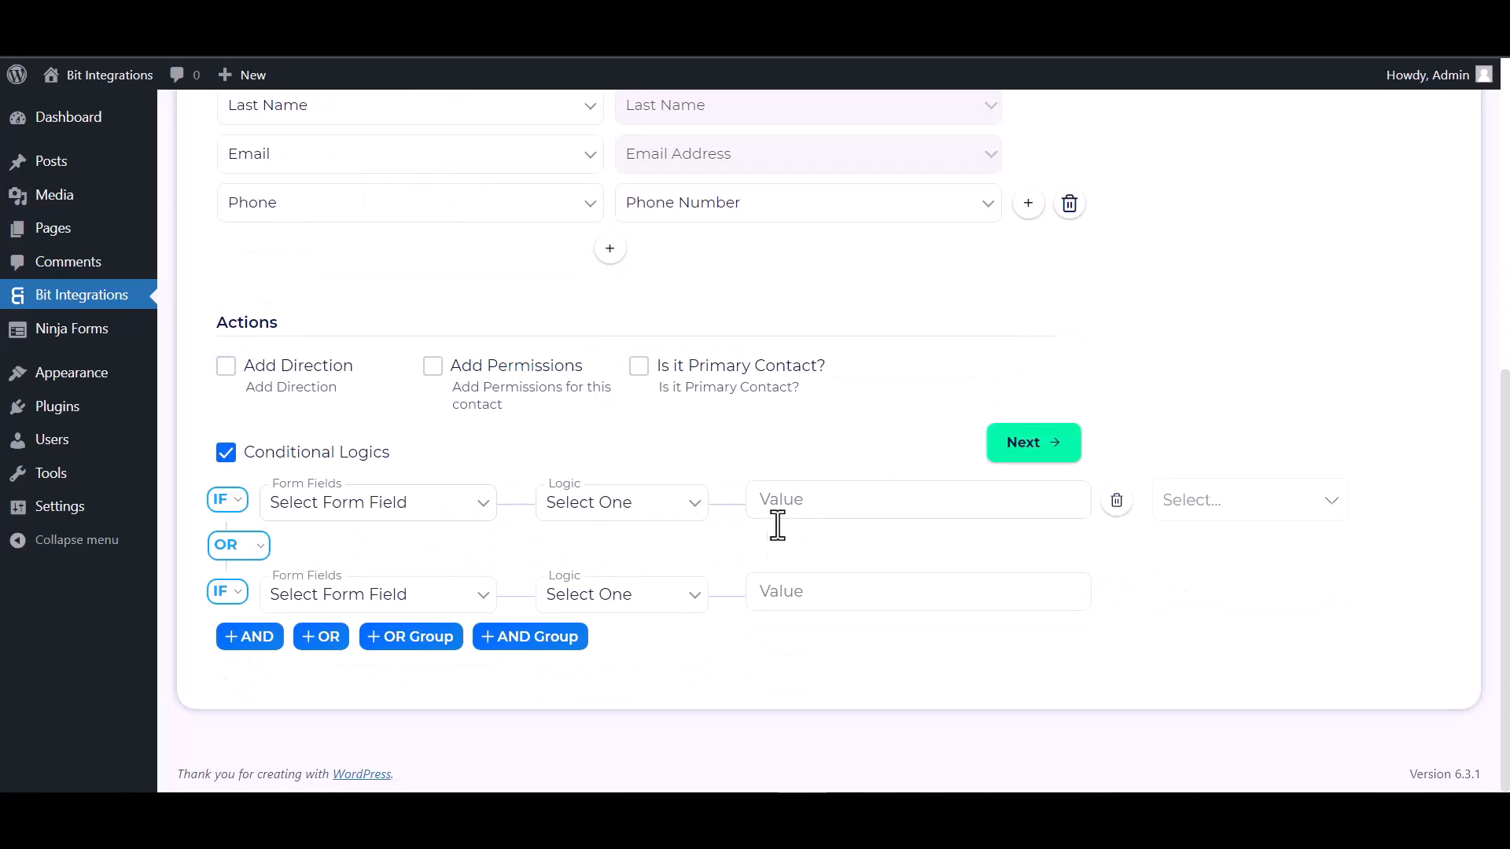
left_click(232, 459)
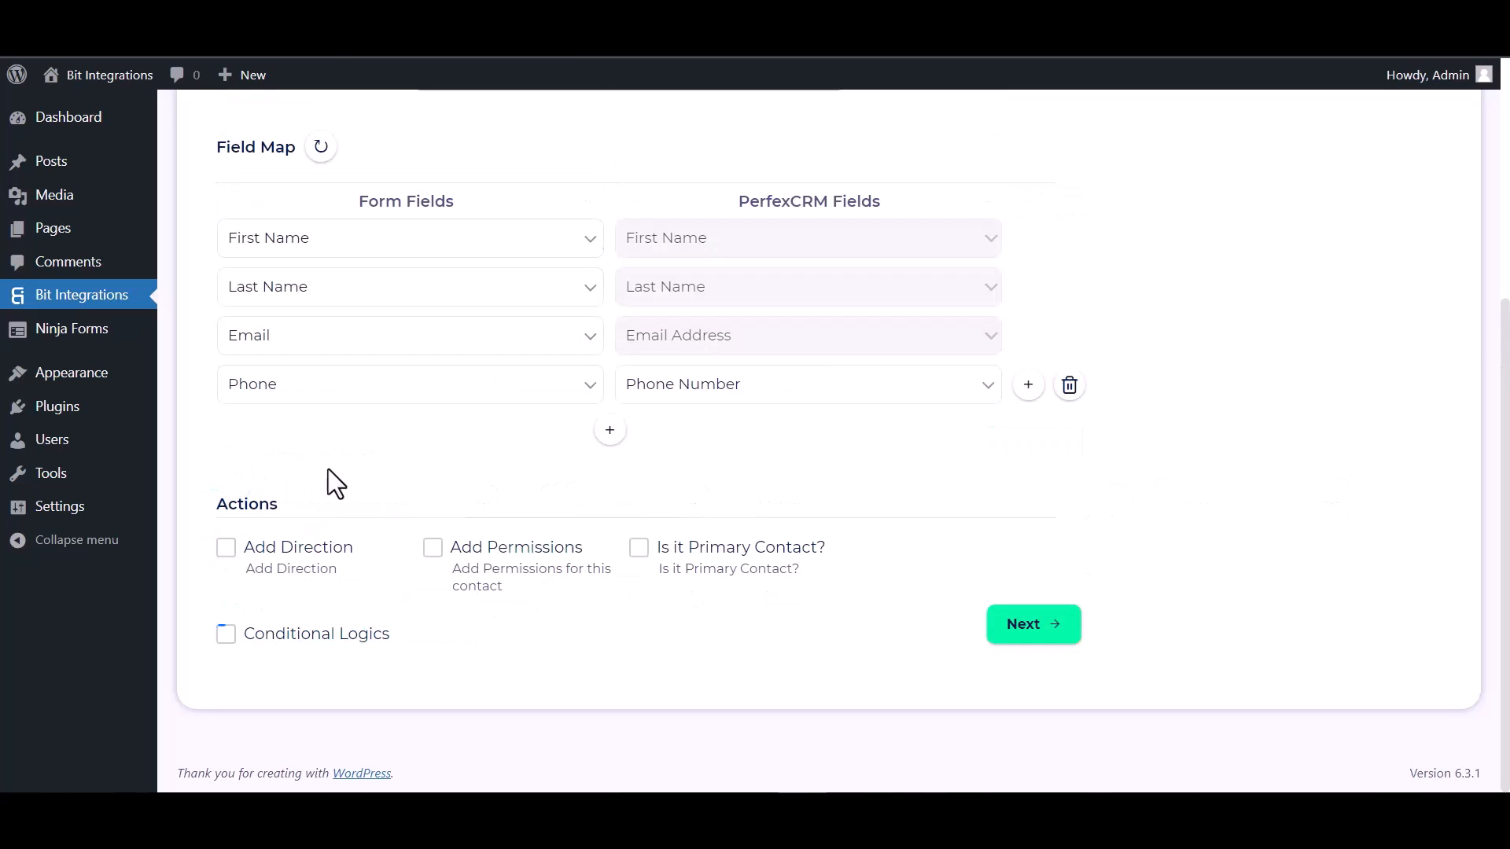
Finish the PerfexCRM integration setup and save the integration.
left_click(1046, 628)
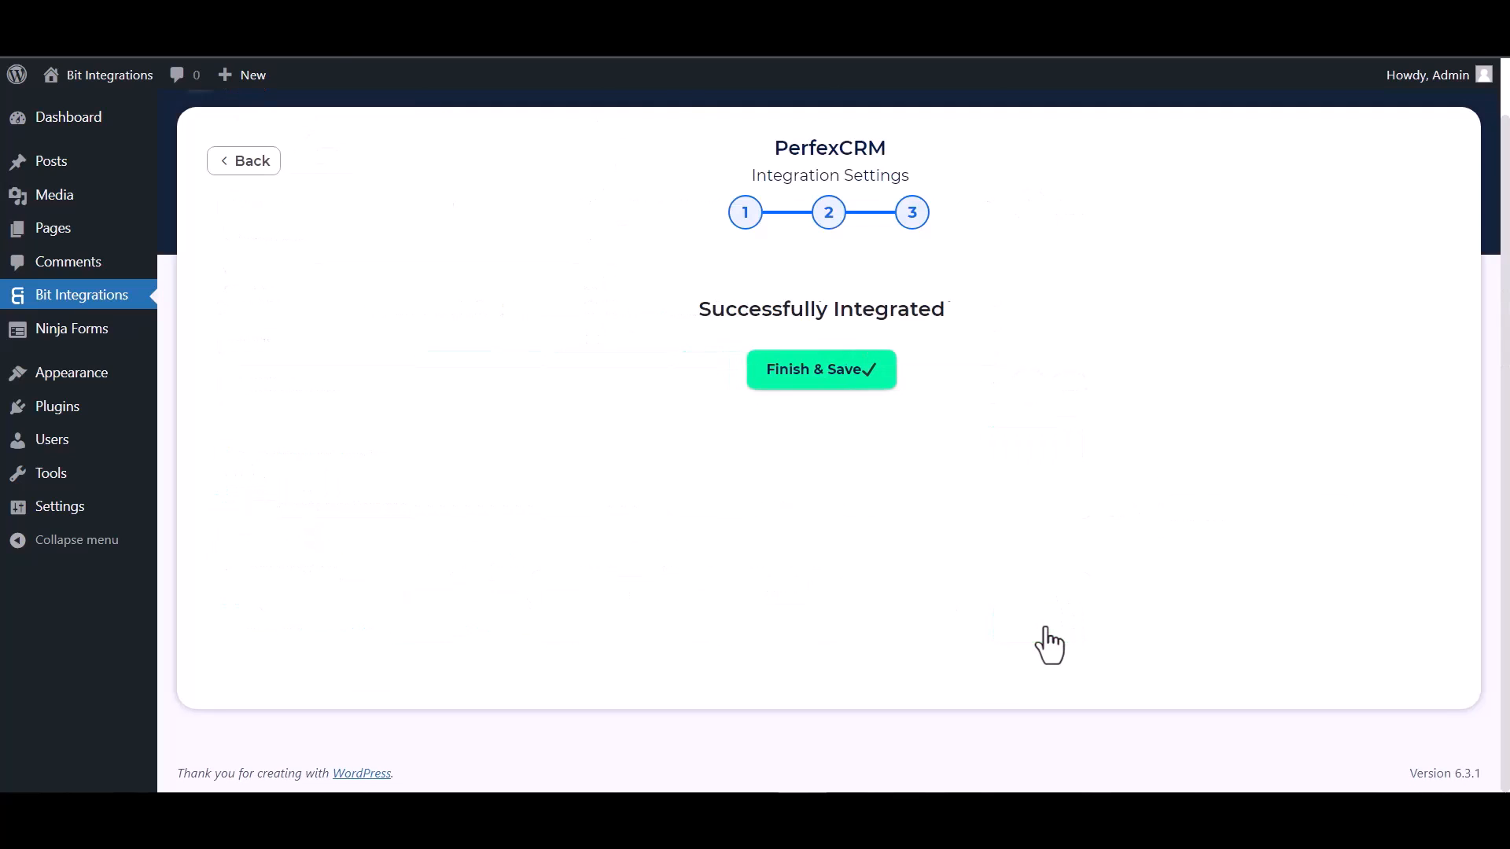
left_click(826, 380)
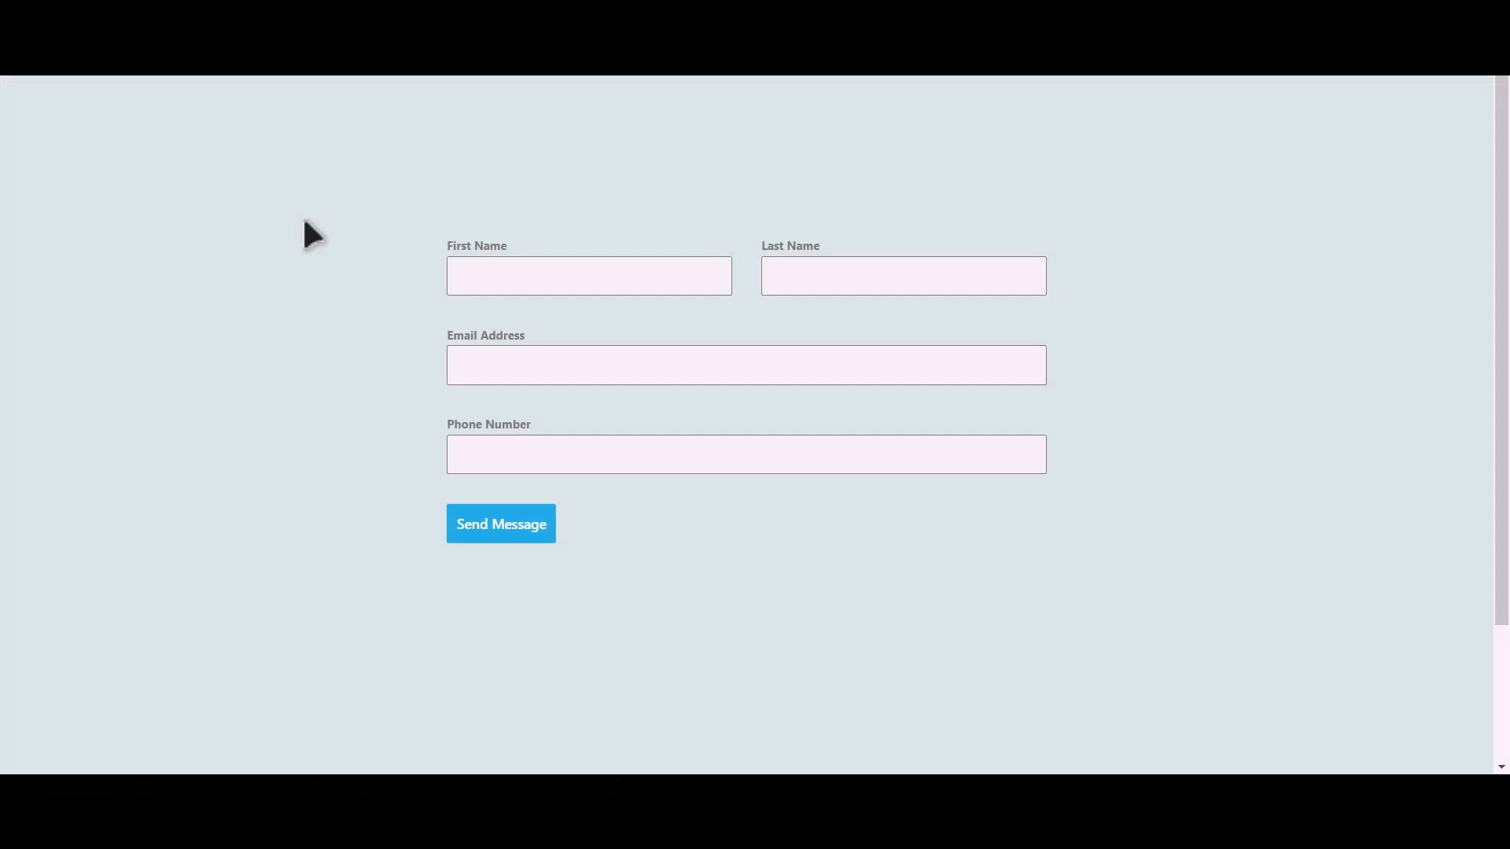
Submit the funnel's contact form with first name "Bit", last name "Integrations", the contact's e-mail address and phone number.
left_click(612, 281)
type("Integ")
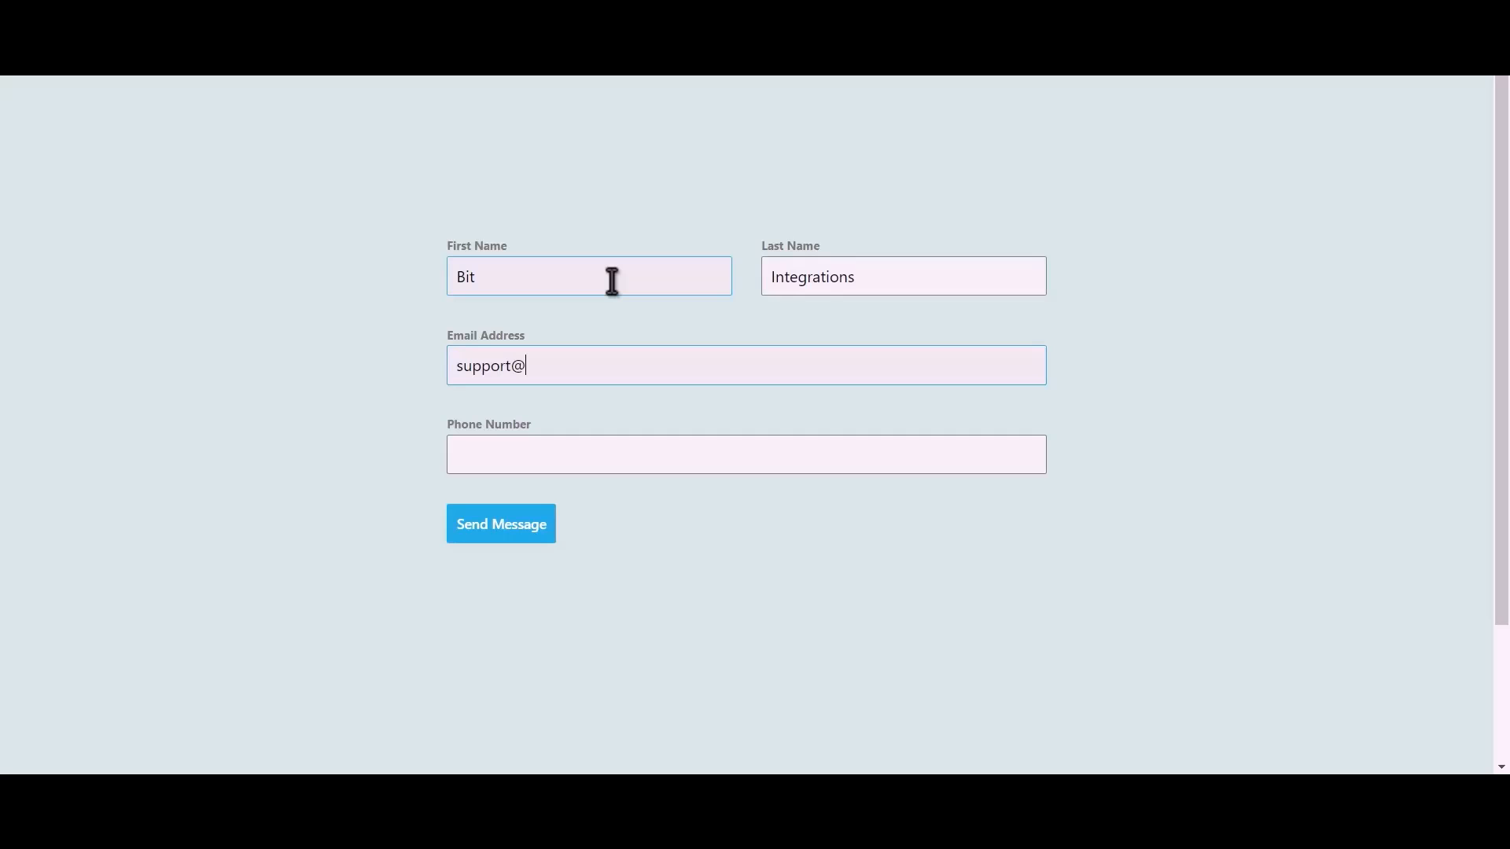
type("444555666")
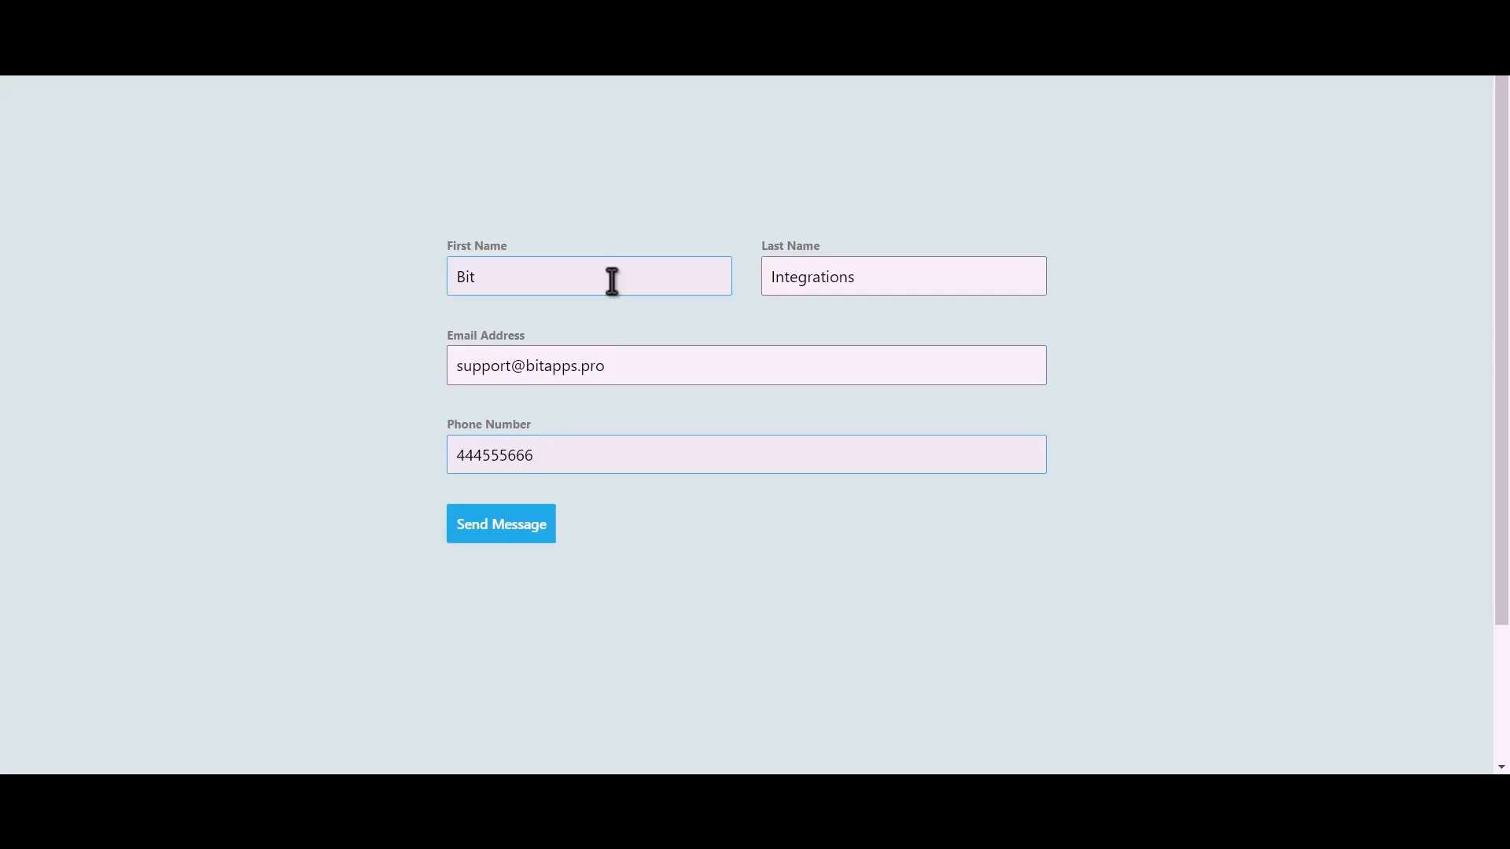
left_click(519, 535)
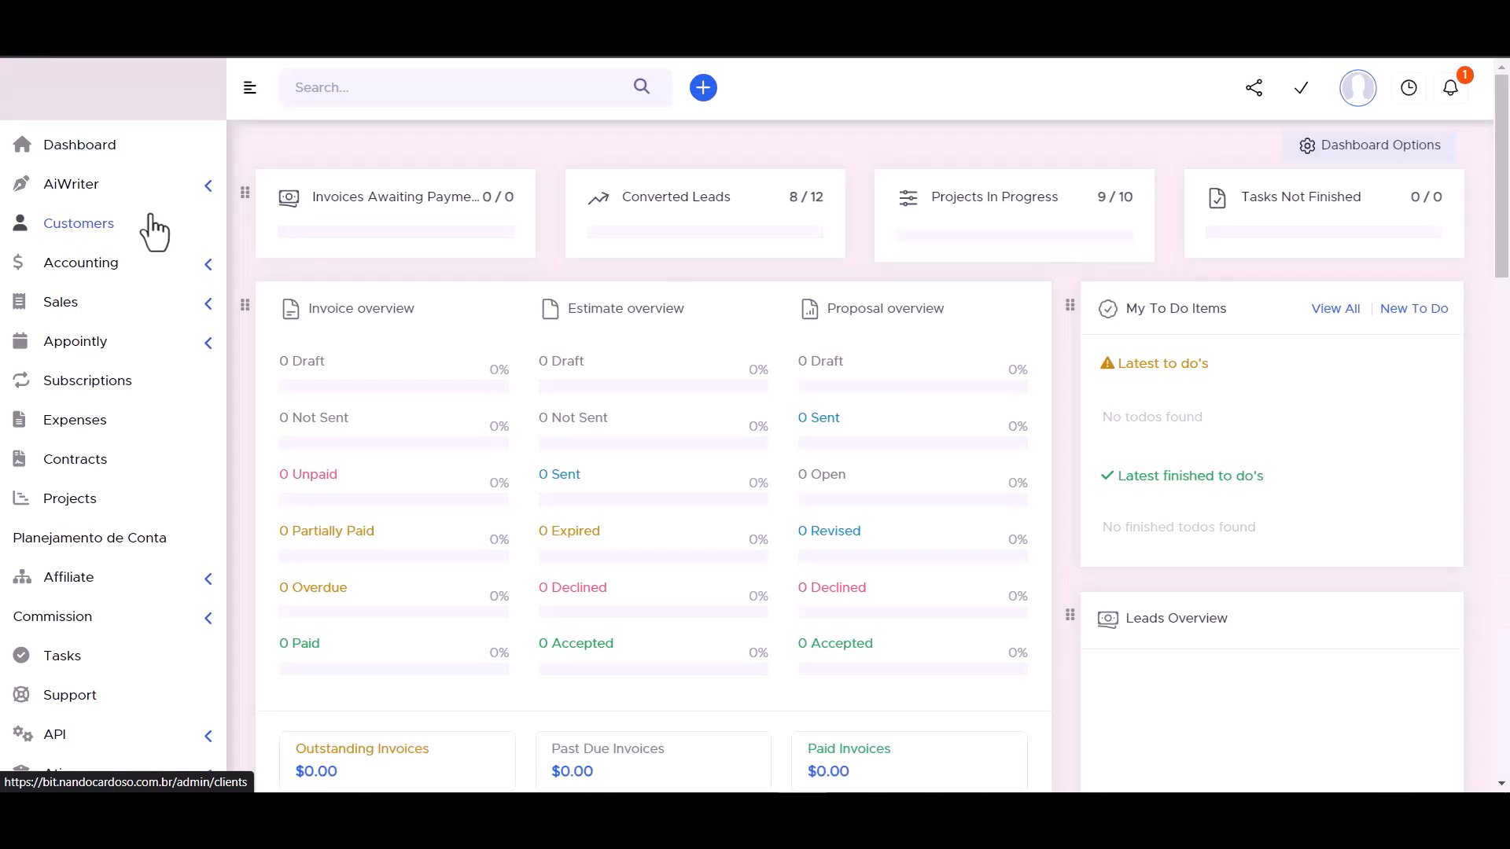
Switch to Perfex CRM, open the Bit Integrations customer's contacts and examine the contact's name, e-mail and phone details.
left_click(153, 227)
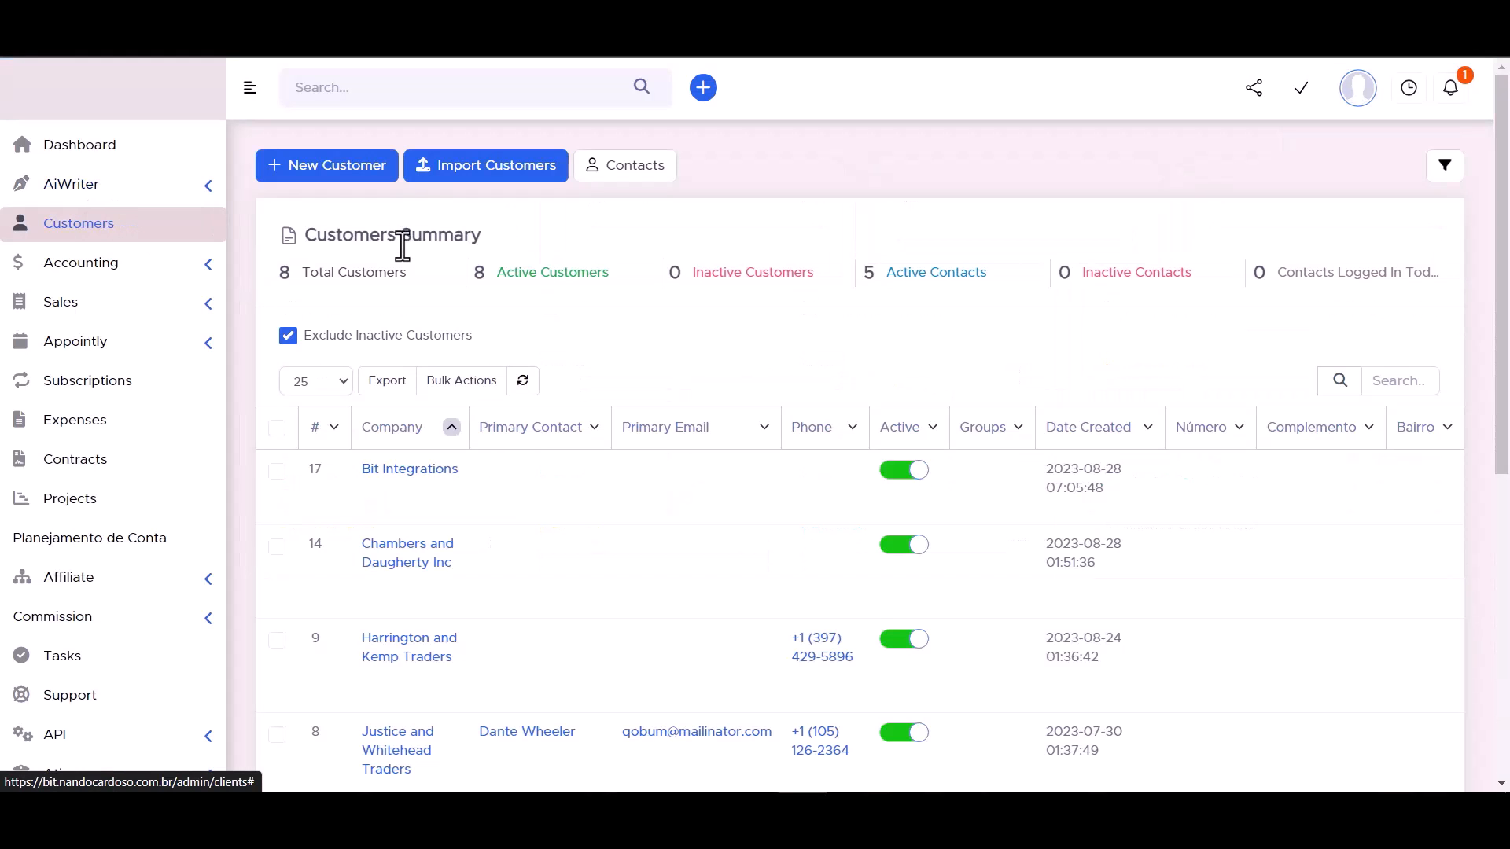
mouse_move(388, 481)
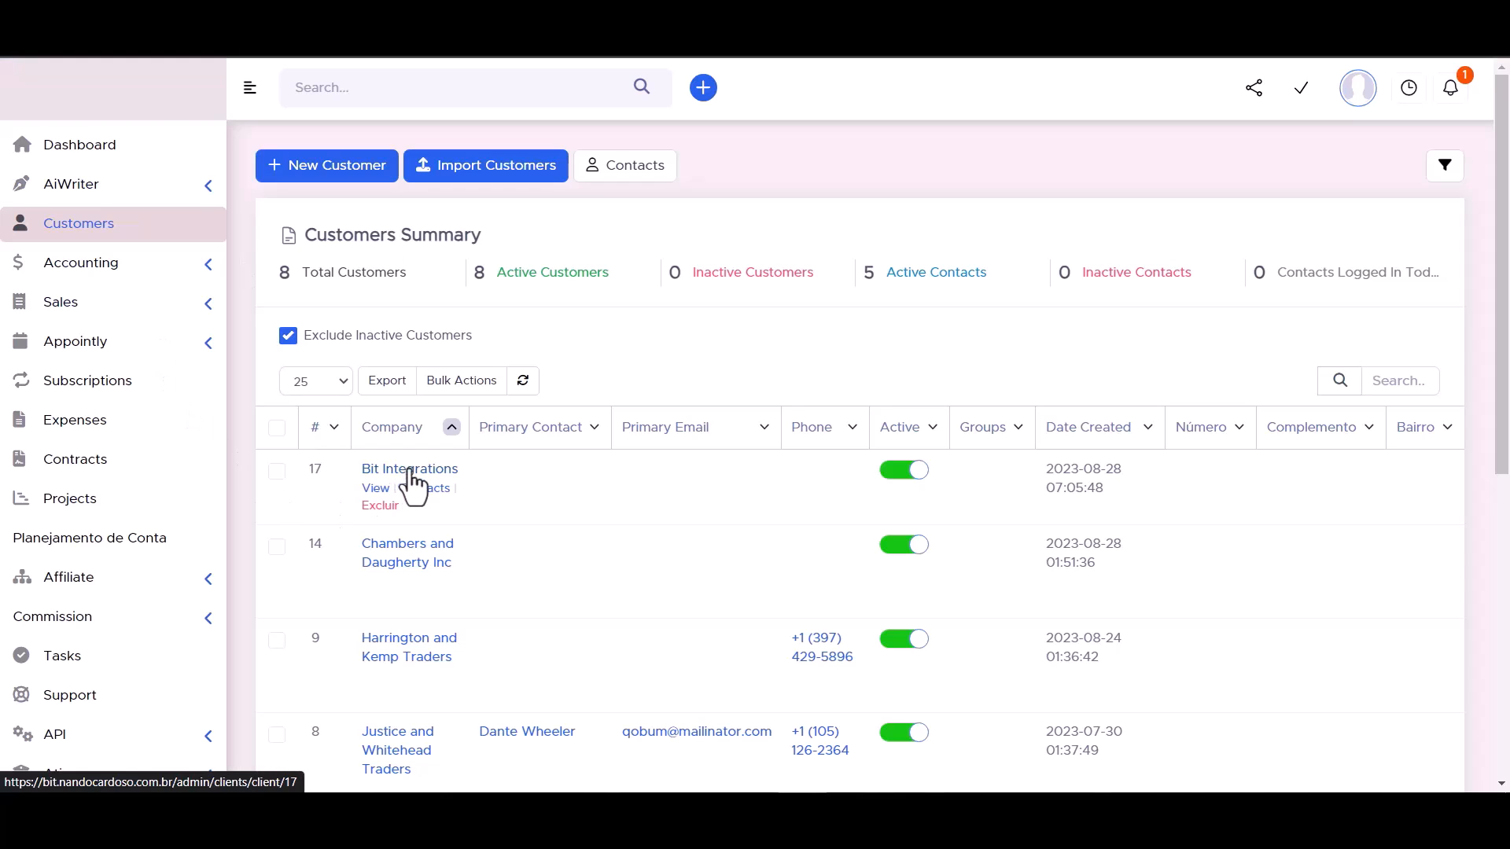
left_click(409, 470)
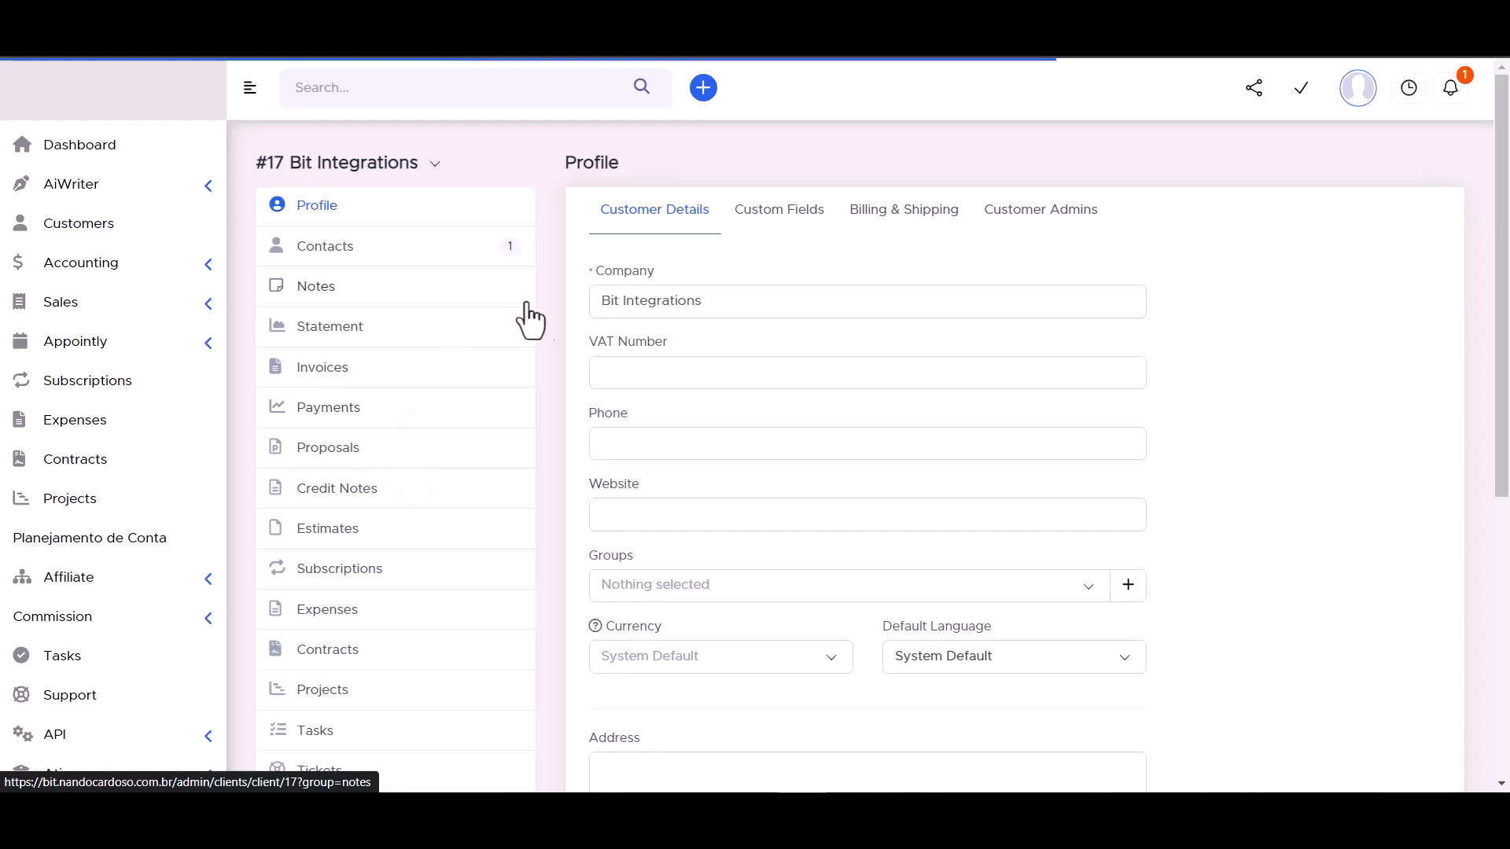
left_click(326, 251)
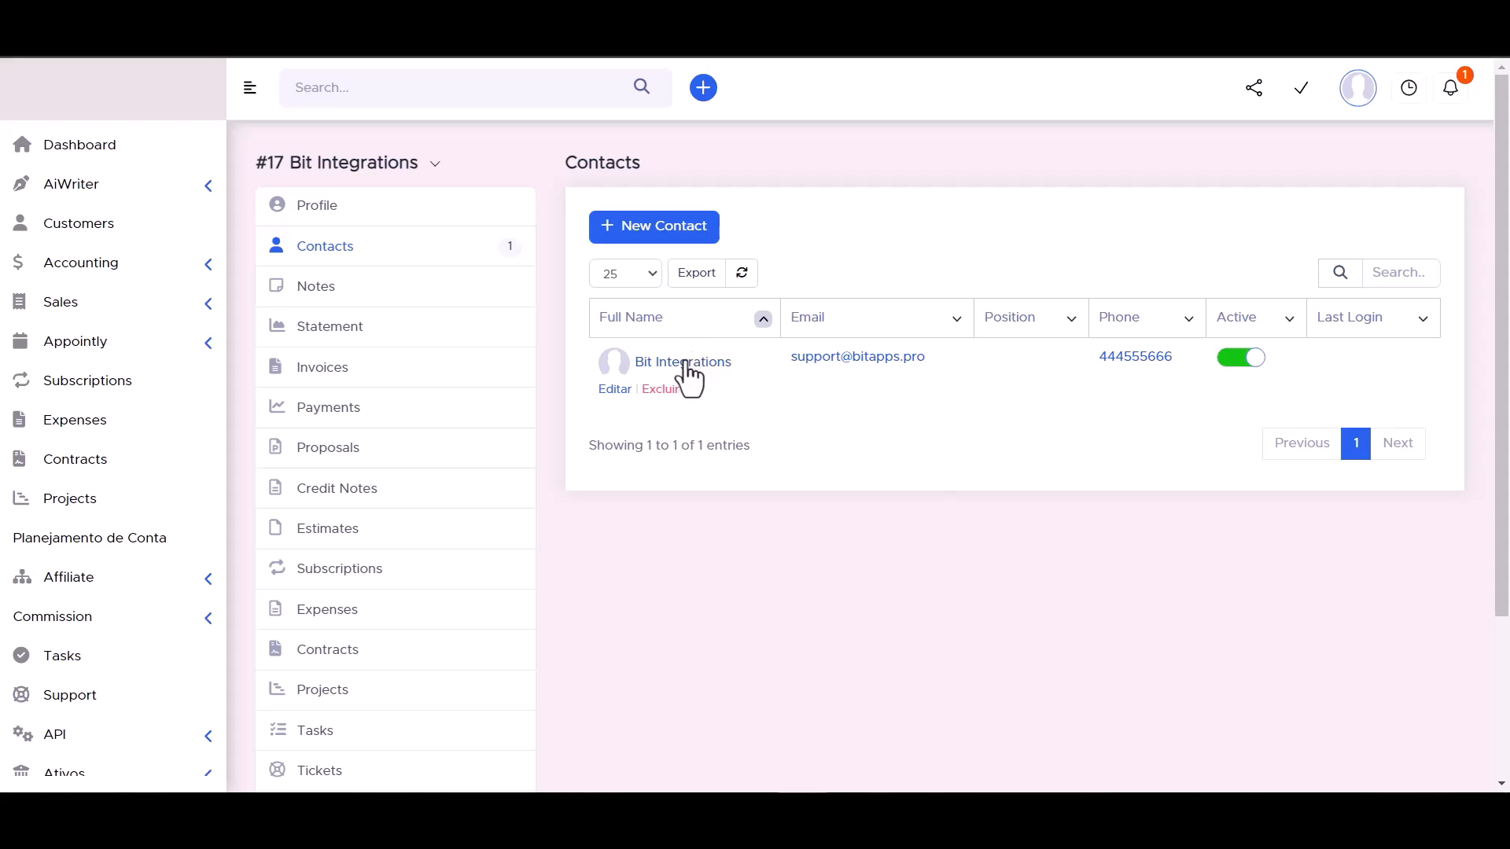
left_click(720, 361)
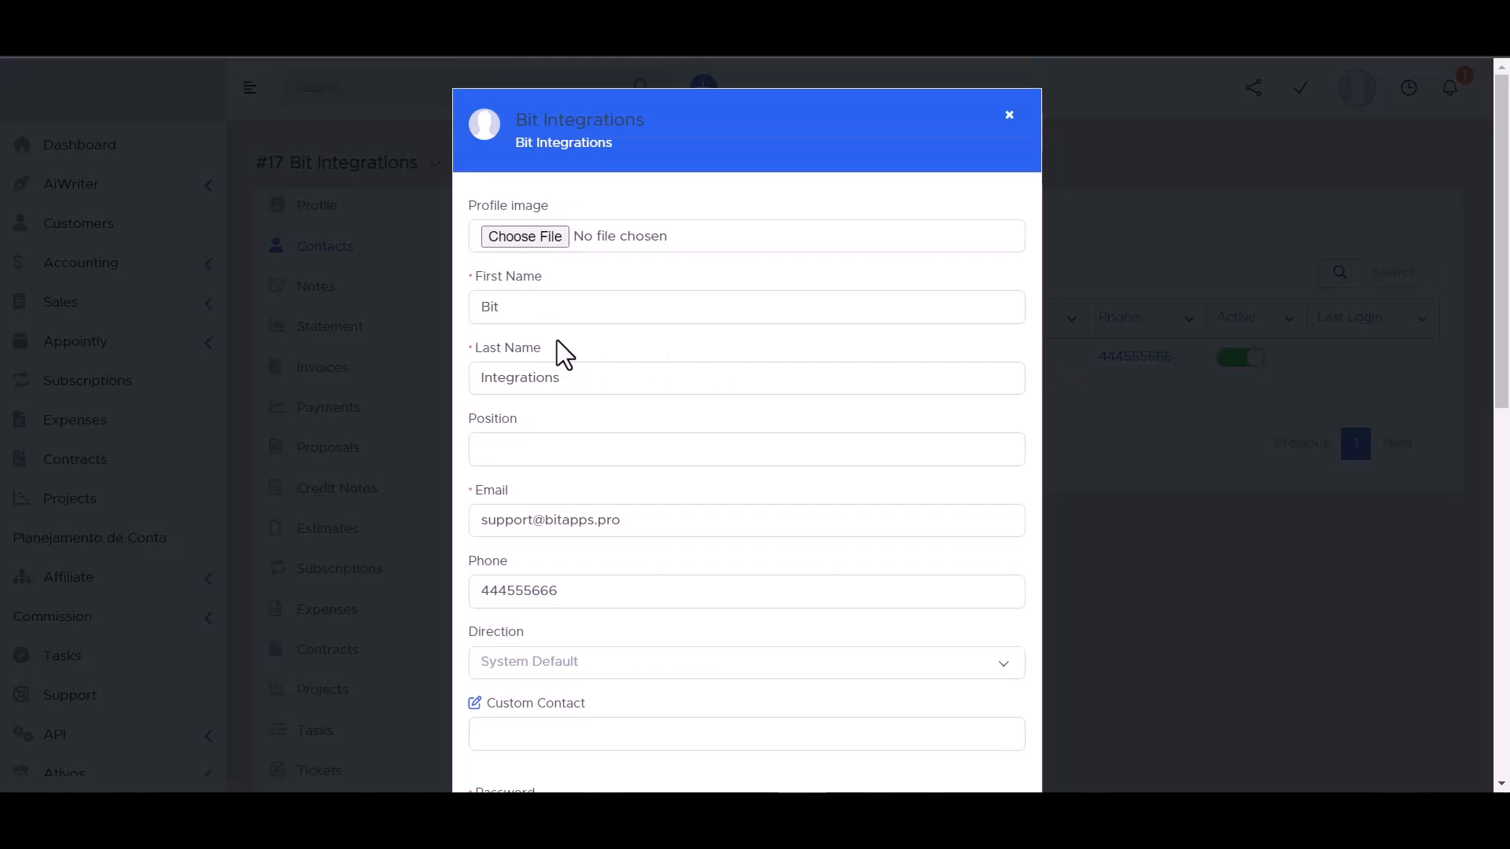
scroll(526, 362, "down", 3)
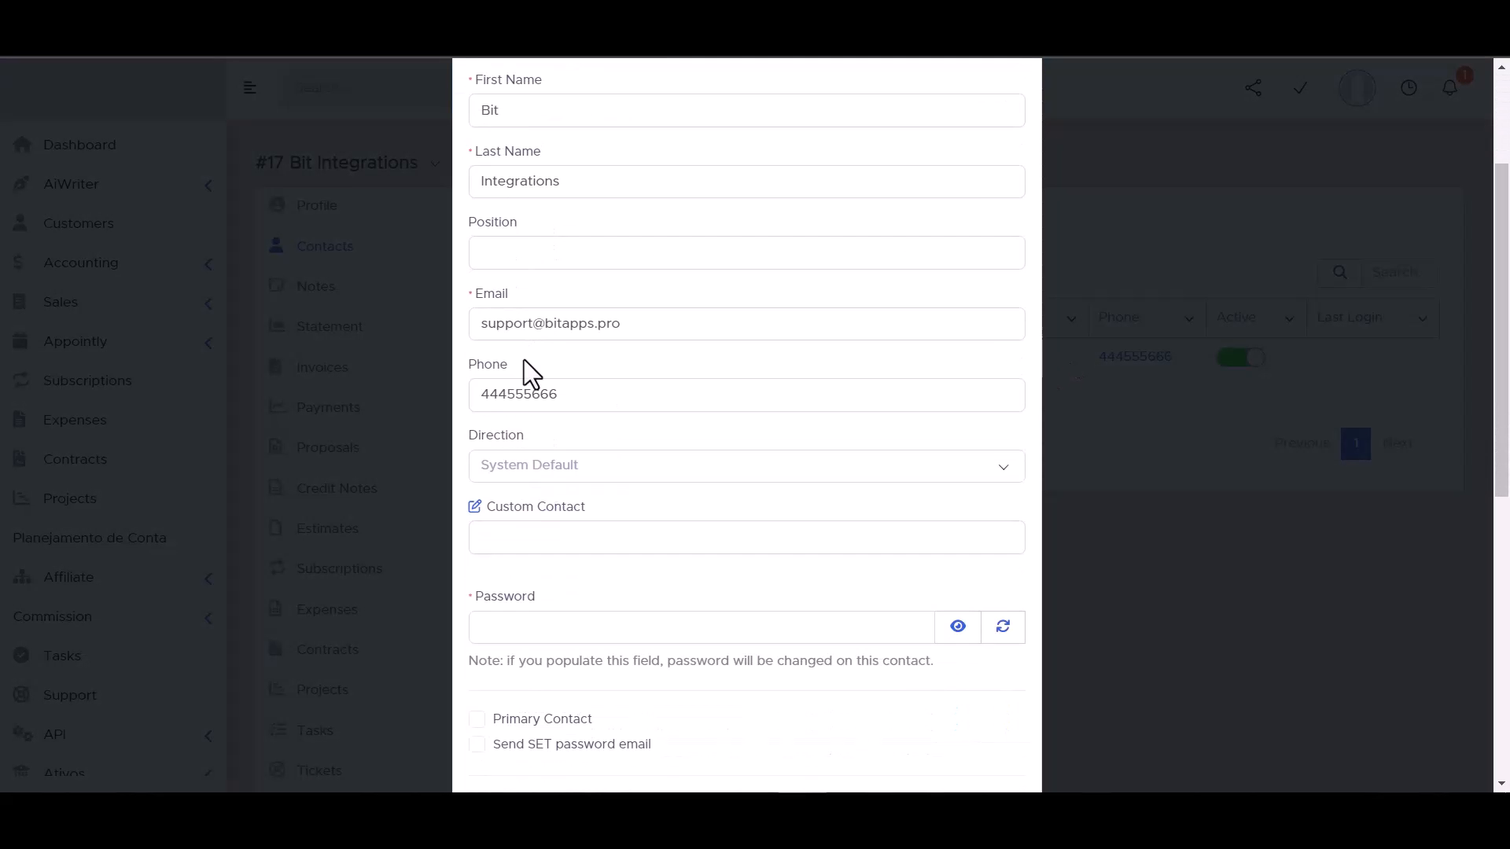